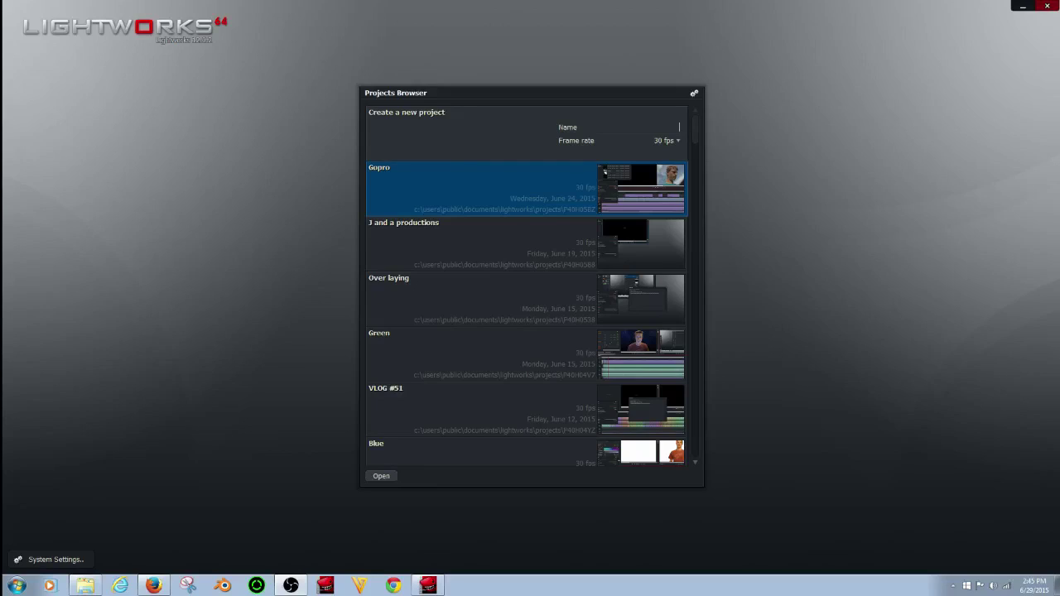
# - Create a new Lightworks project named 'title' and open it
pyautogui.click(670, 131)
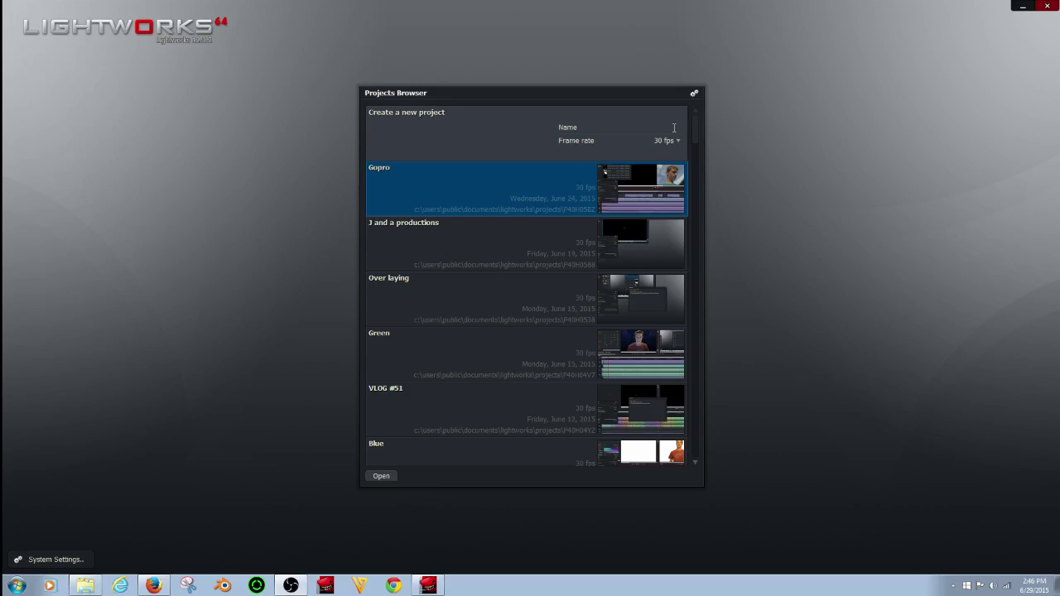
pyautogui.click(675, 127)
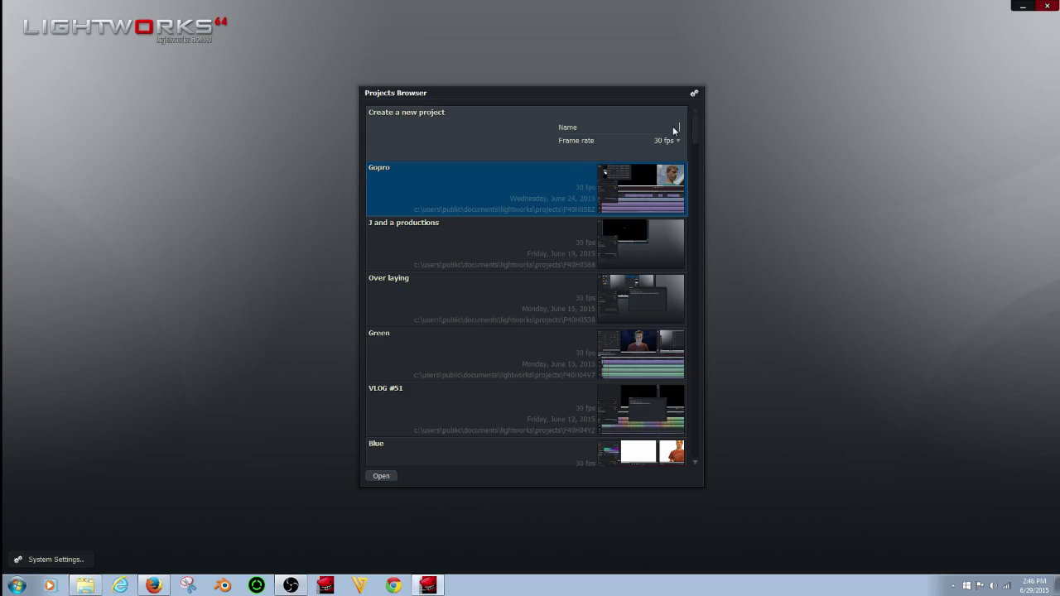
pyautogui.click(675, 130)
pyautogui.write('title')
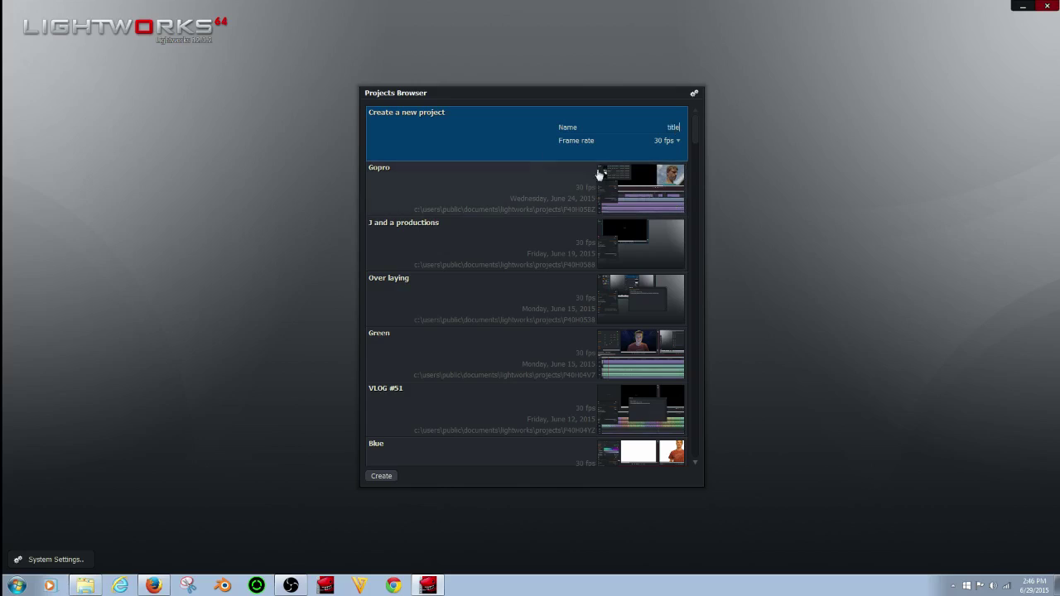
pyautogui.doubleClick(502, 133)
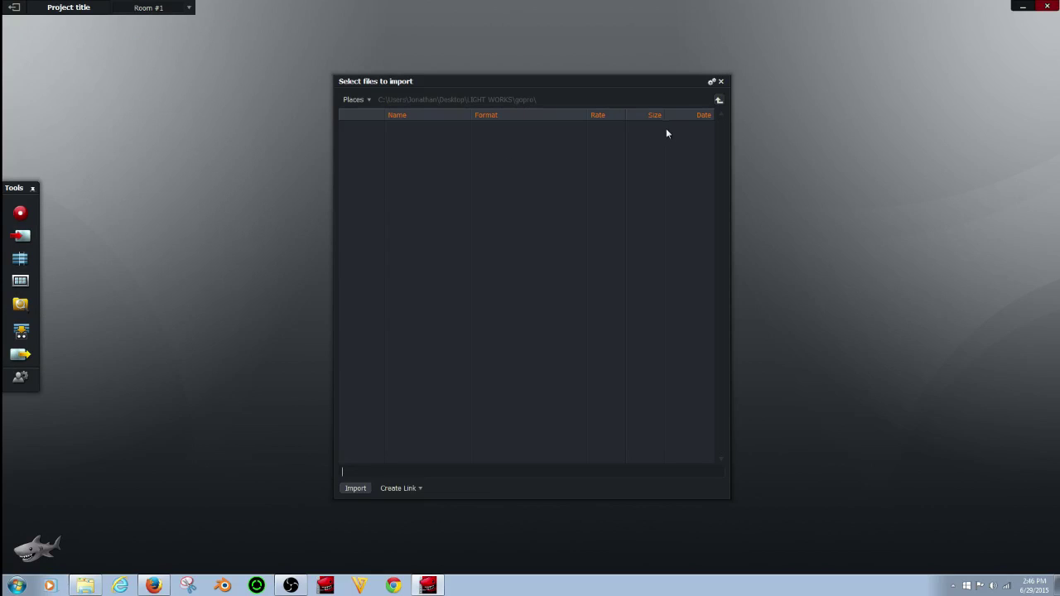
# - Import the 'How to over lay videos' file from the LIGHT WORKS folder and view it
pyautogui.click(718, 100)
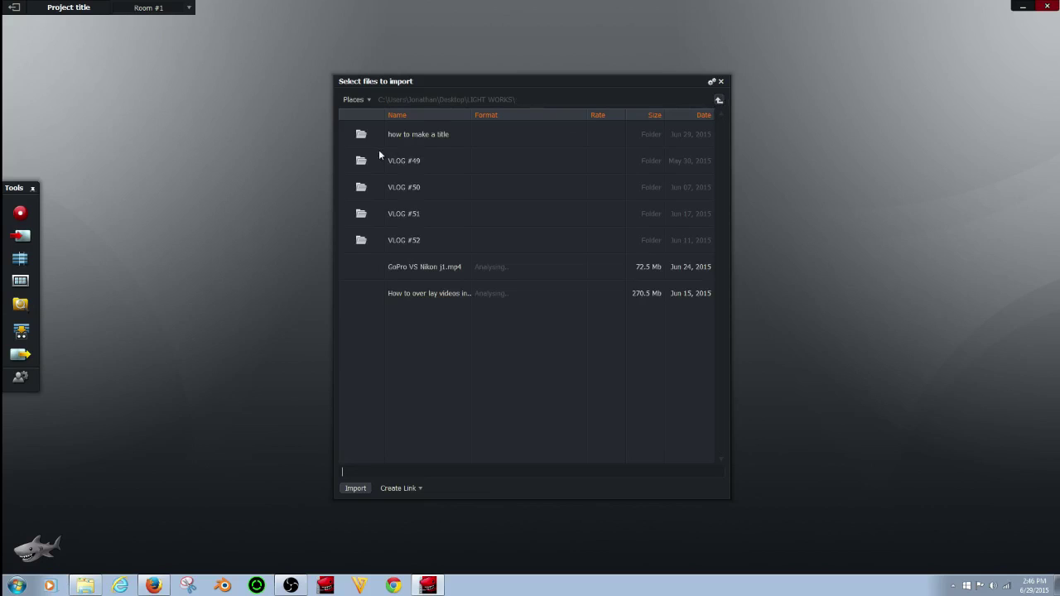
pyautogui.doubleClick(376, 292)
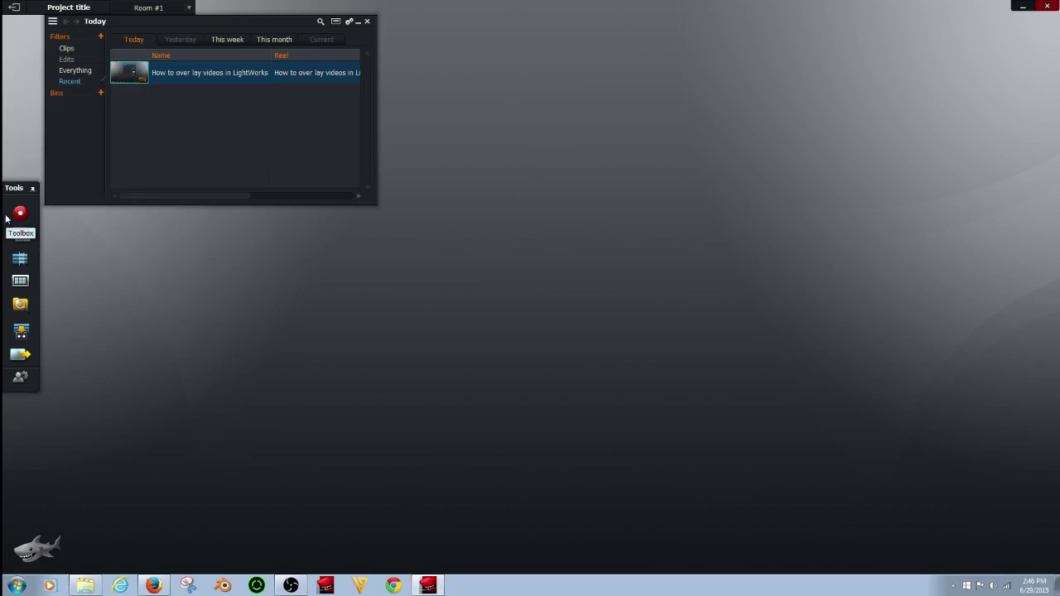
pyautogui.click(138, 80)
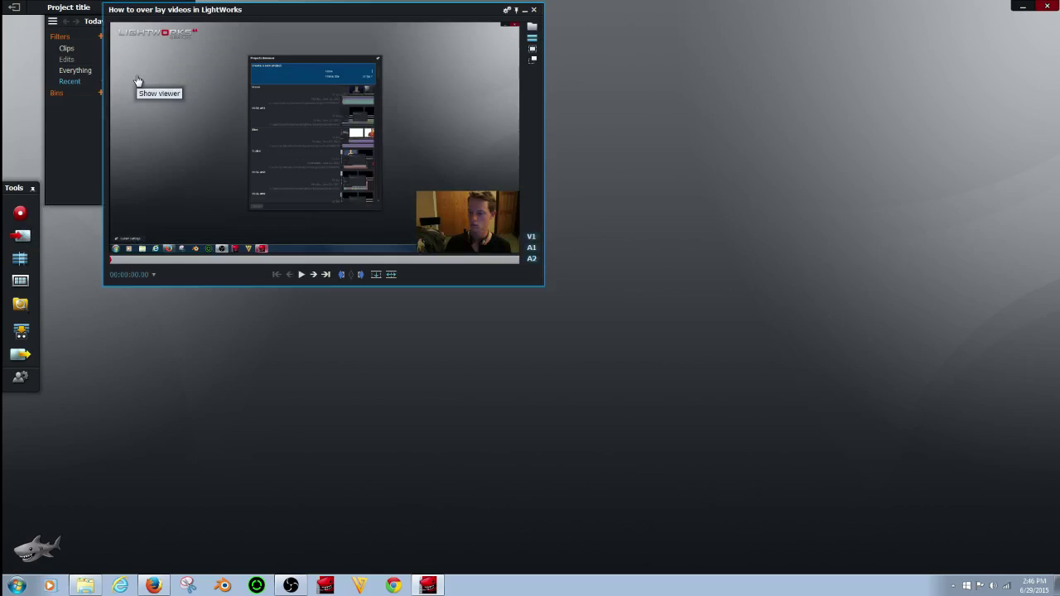
# - Create a new empty edit, placing its viewer on the right and closing the clip viewer
pyautogui.click(21, 259)
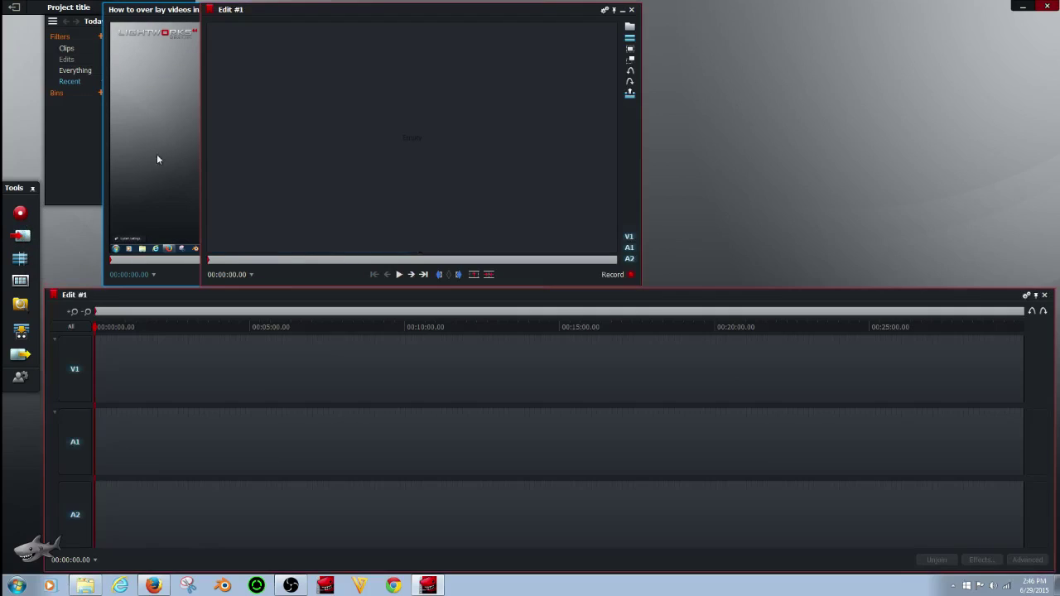
pyautogui.moveTo(293, 11)
pyautogui.mouseDown()
pyautogui.moveTo(735, 24)
pyautogui.moveTo(691, 12)
pyautogui.mouseUp()
pyautogui.click(534, 11)
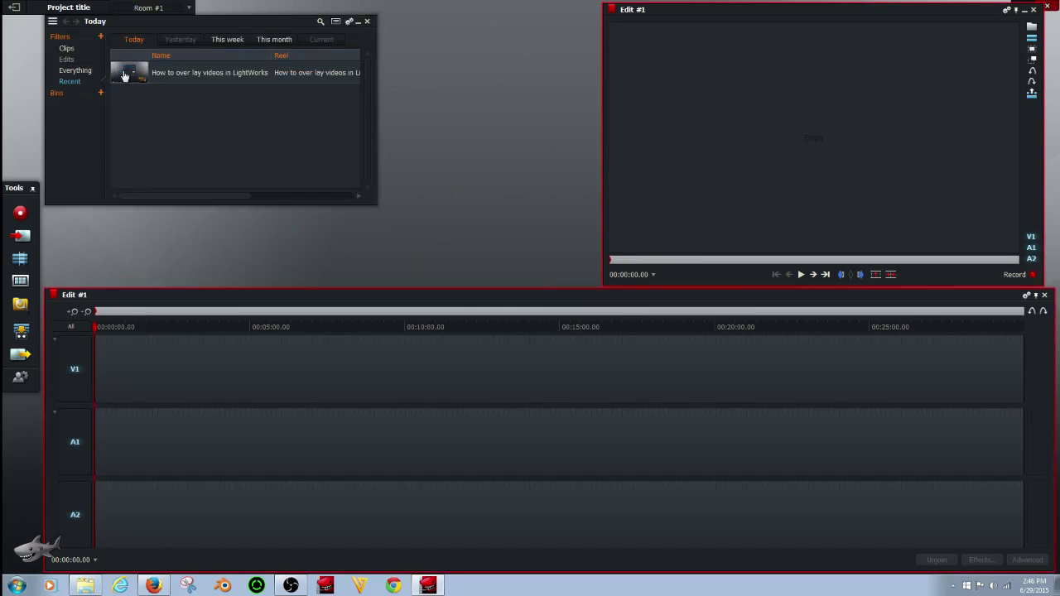
# - Delete the imported overlay clip from the bin along with its media files
pyautogui.rightClick(125, 73)
pyautogui.click(175, 235)
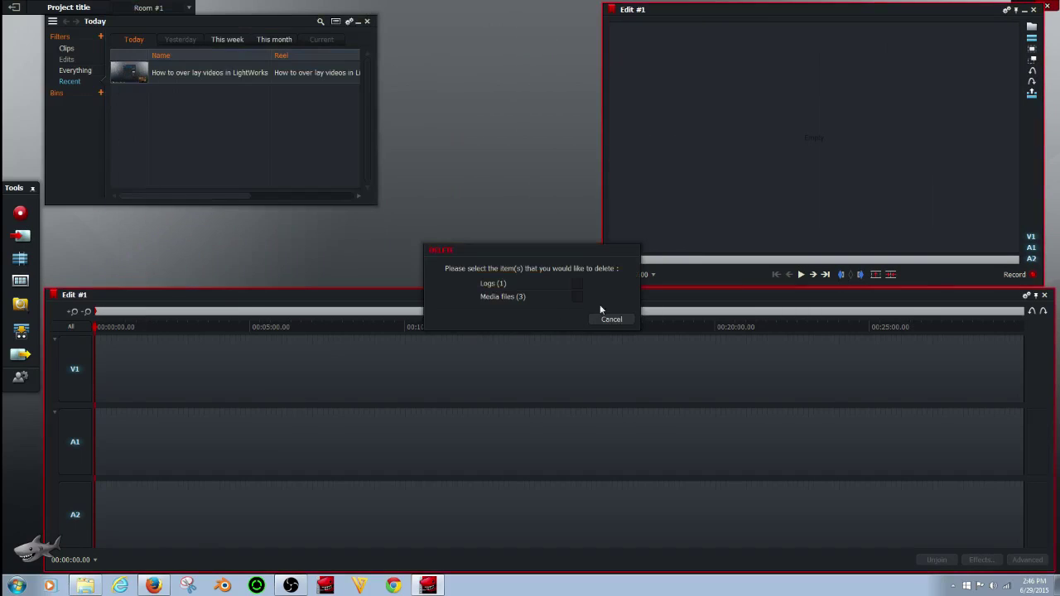
pyautogui.click(579, 296)
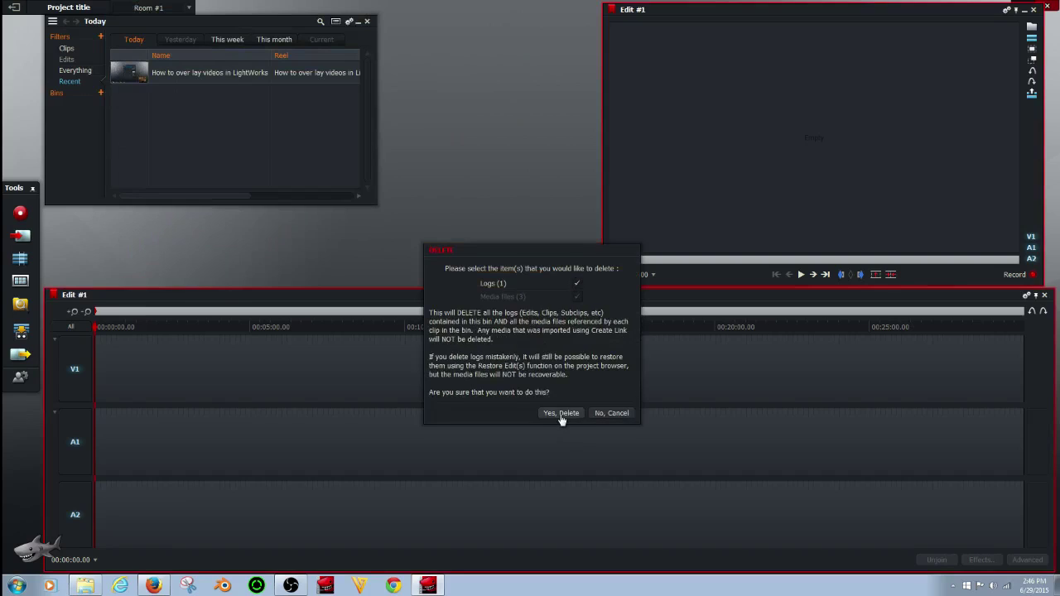
pyautogui.click(560, 414)
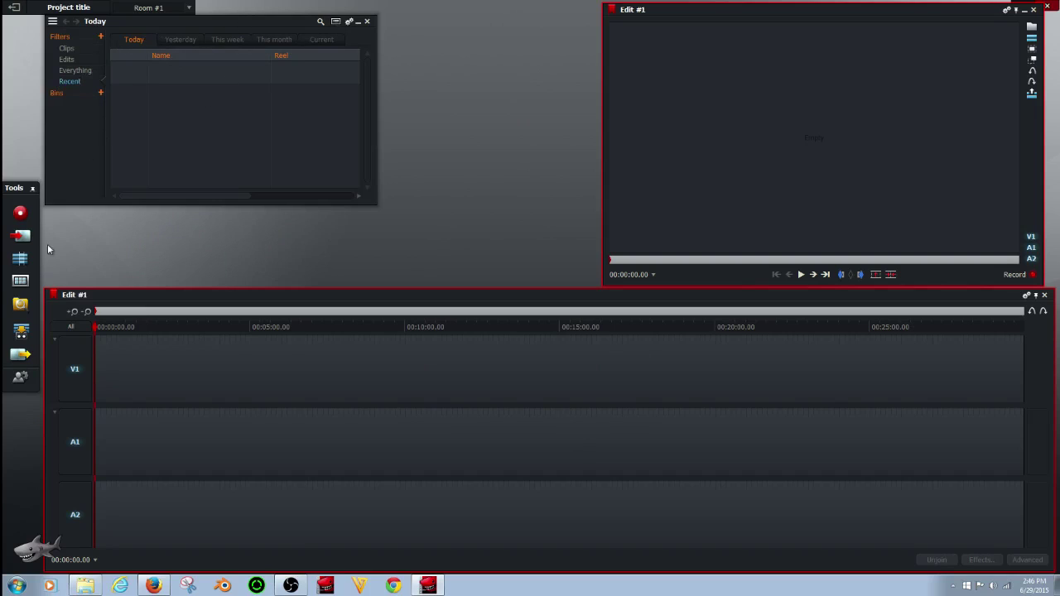
# - Import DSC_2488.MOV from the 'how to make a title' folder and open it in a viewer
pyautogui.click(21, 236)
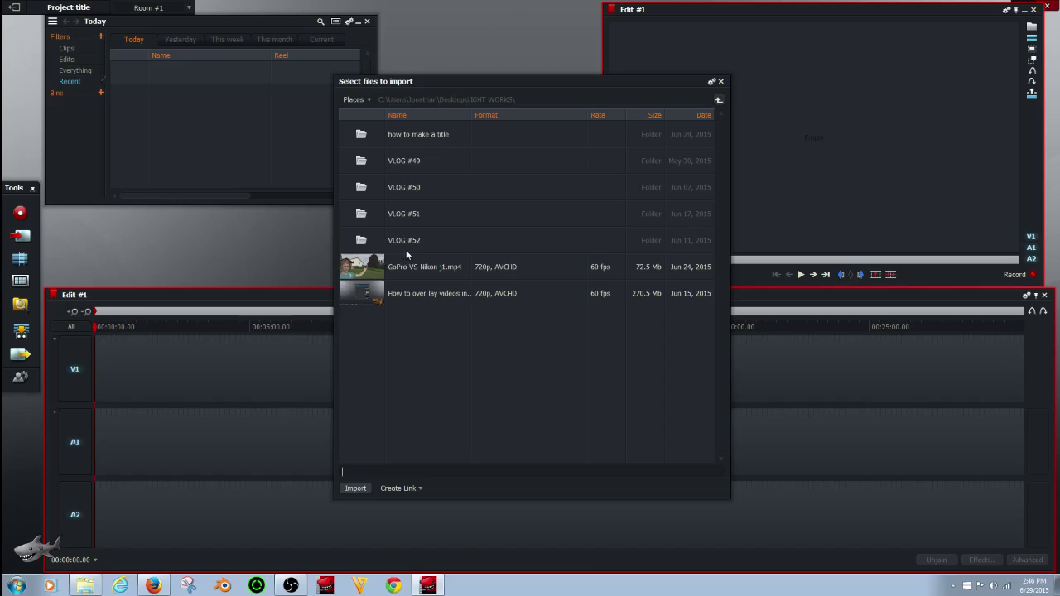
pyautogui.doubleClick(405, 134)
pyautogui.doubleClick(396, 133)
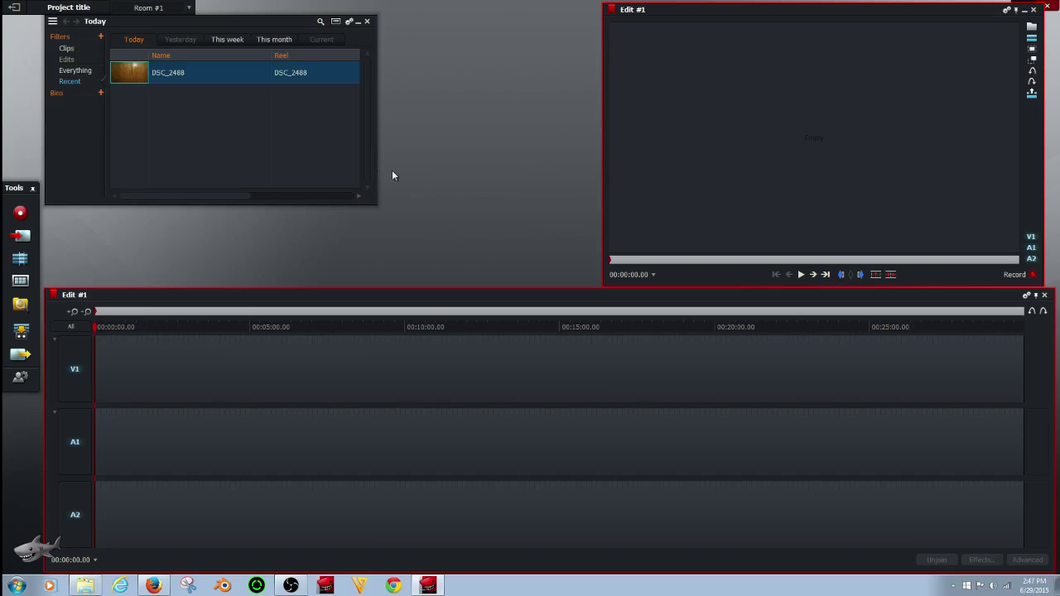
pyautogui.doubleClick(128, 75)
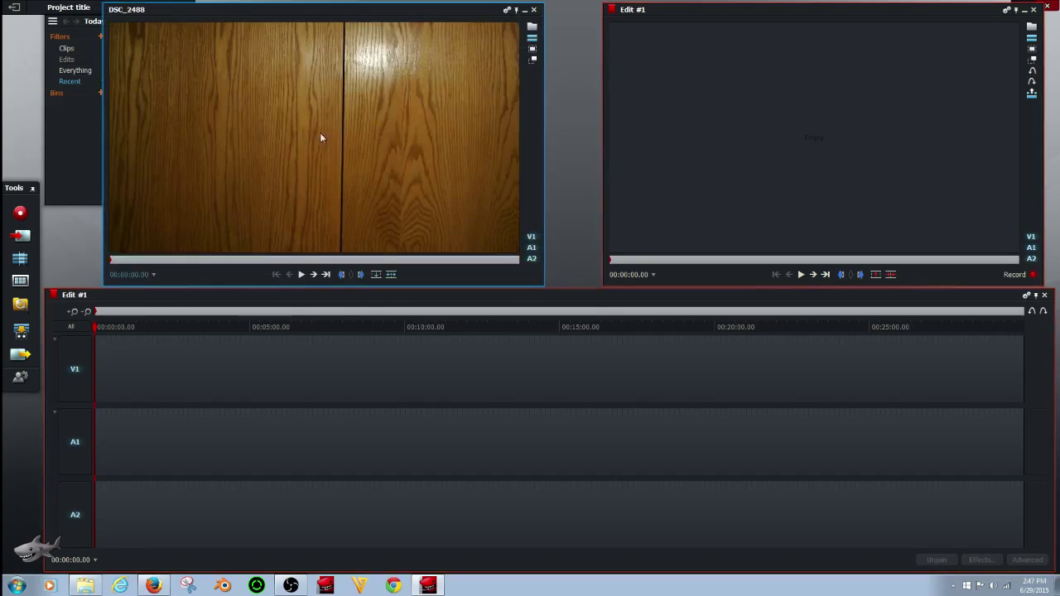
# - Play through DSC_2488 and mark its talking section, with the out point at 00:00:06.27
pyautogui.click(303, 274)
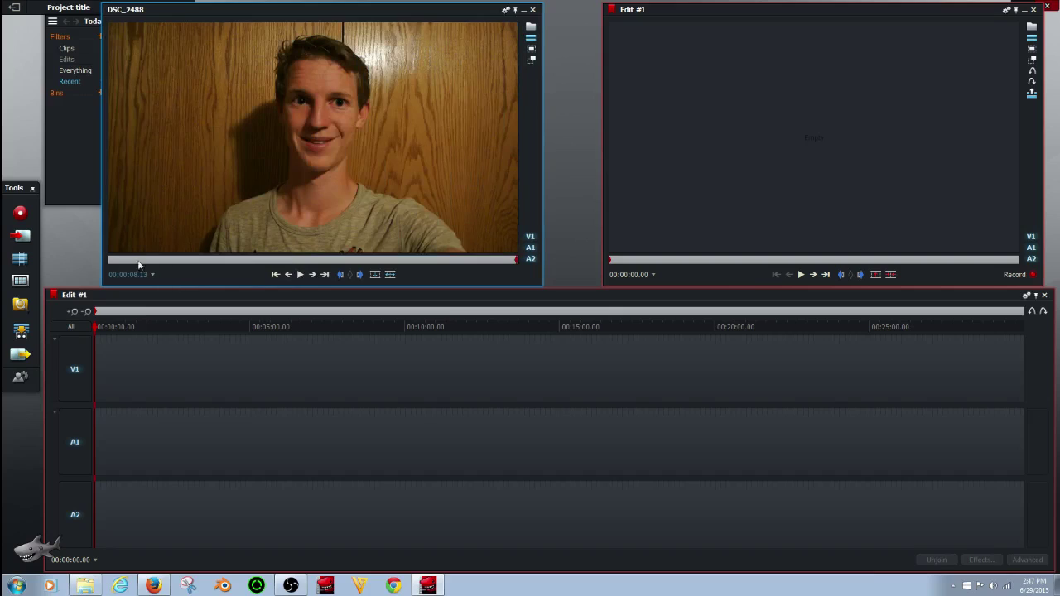
pyautogui.moveTo(303, 275); pyautogui.dragTo(124, 265)
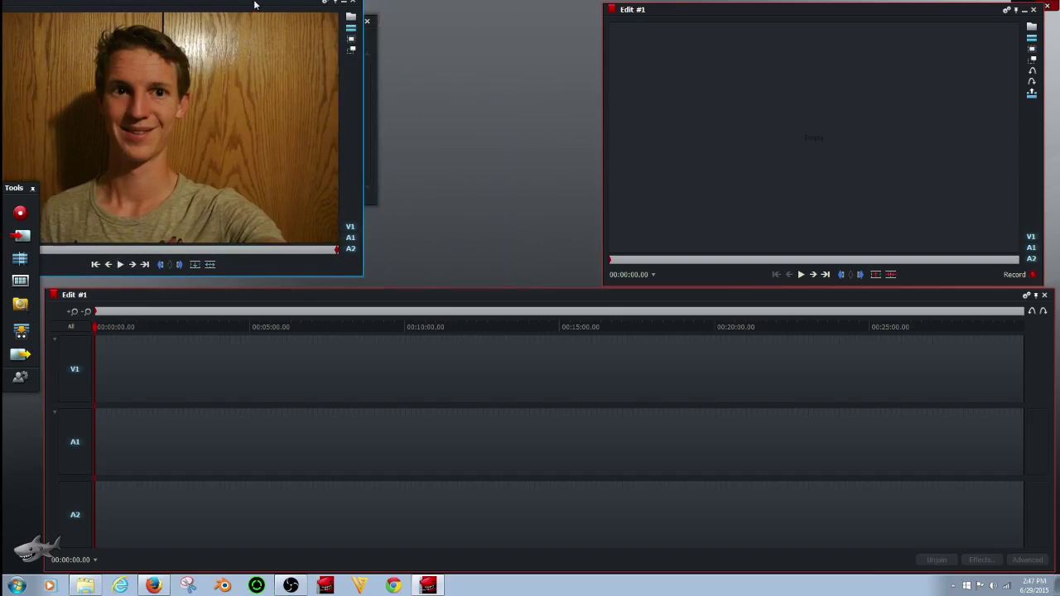
pyautogui.moveTo(255, 5); pyautogui.dragTo(471, 16)
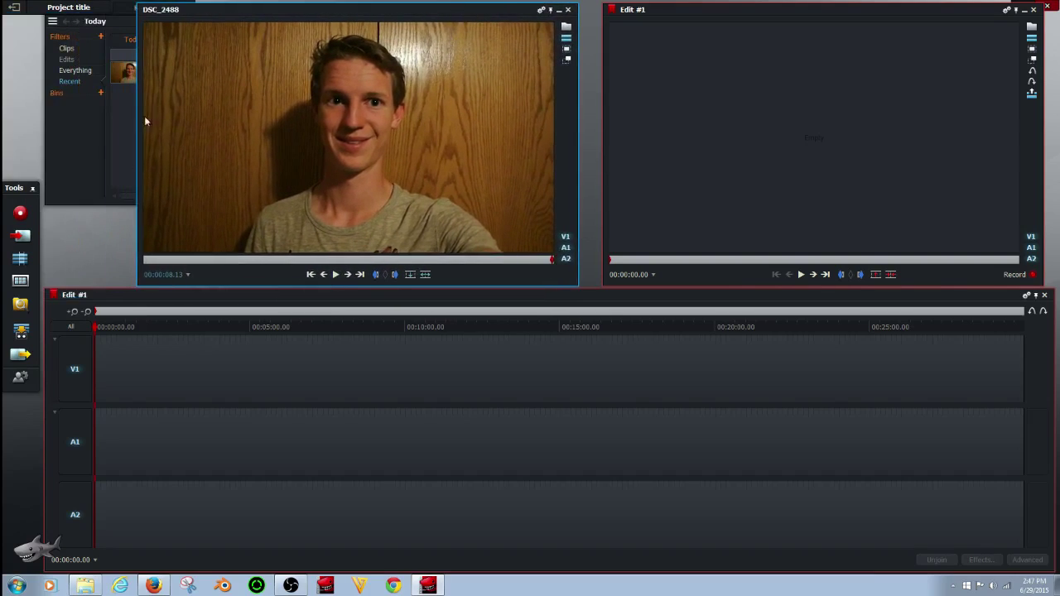
pyautogui.click(151, 260)
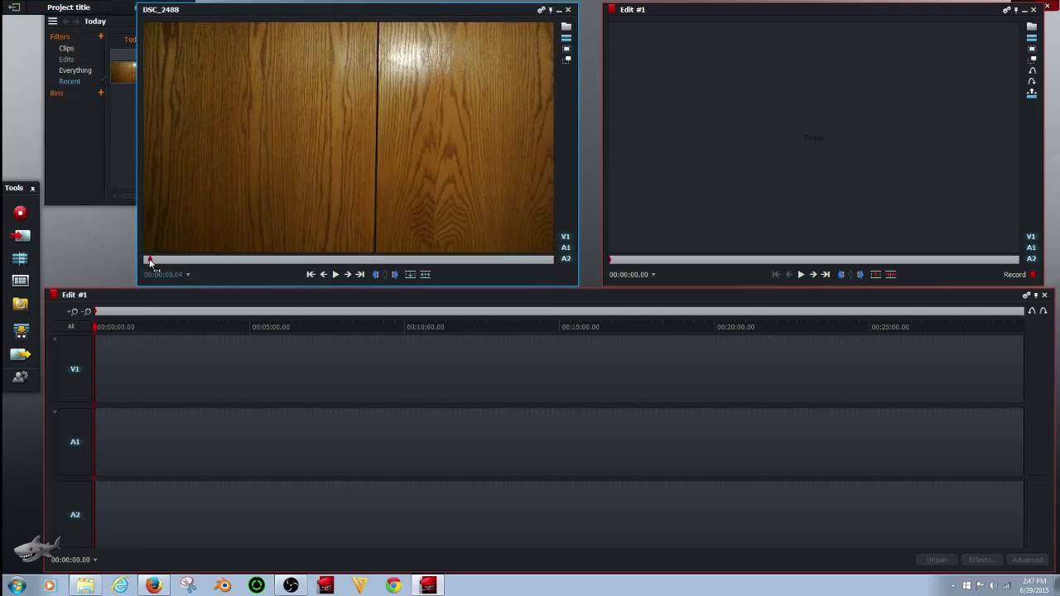
pyautogui.click(336, 276)
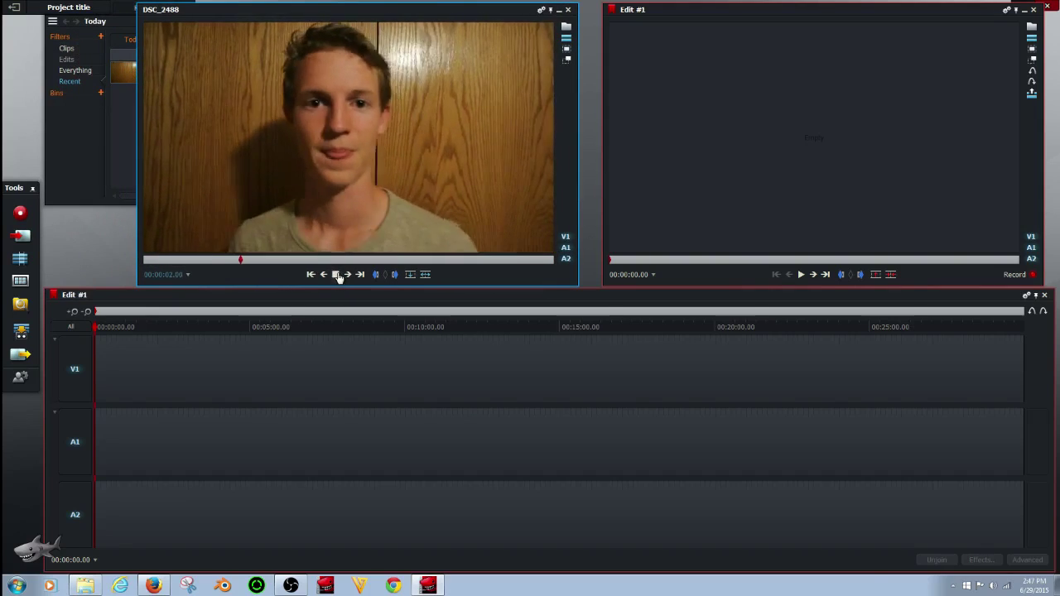
pyautogui.click(336, 275)
pyautogui.click(336, 275)
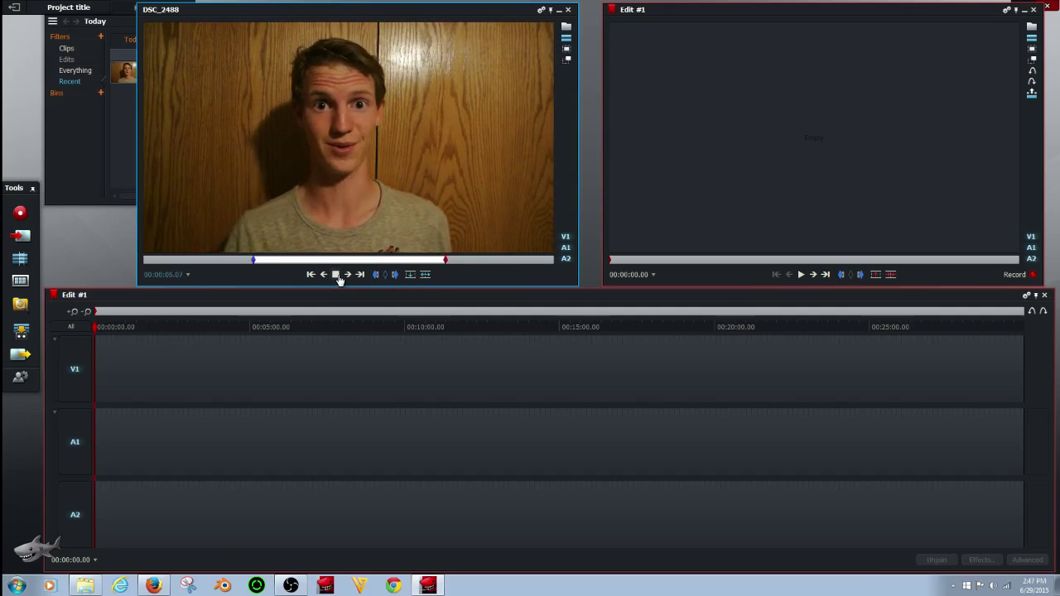
pyautogui.click(336, 275)
pyautogui.click(394, 276)
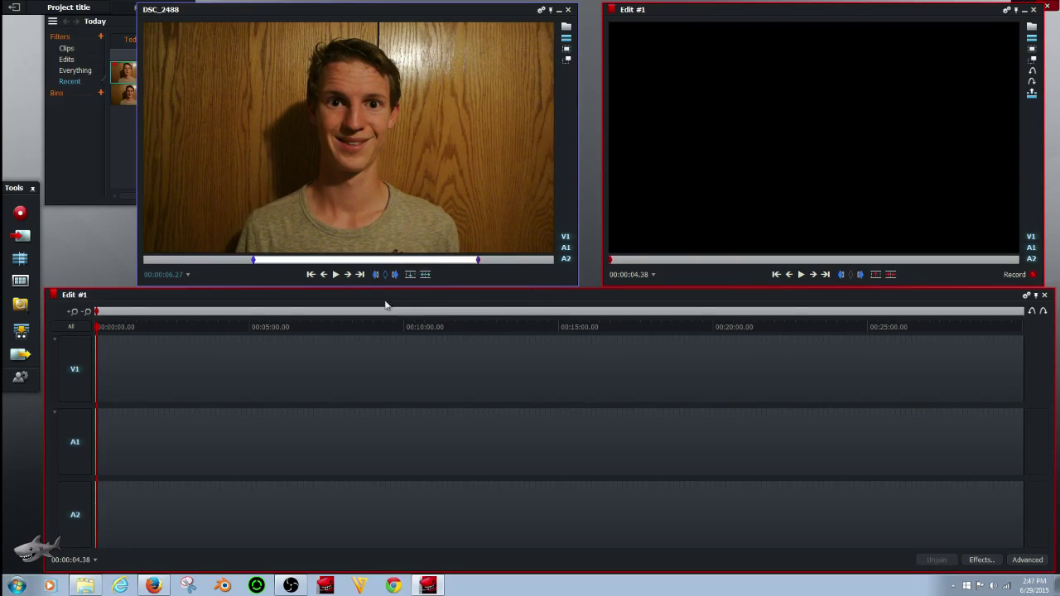
# - Zoom into the timeline and trim the DSC_2488 clip's end slightly earlier
pyautogui.click(73, 312)
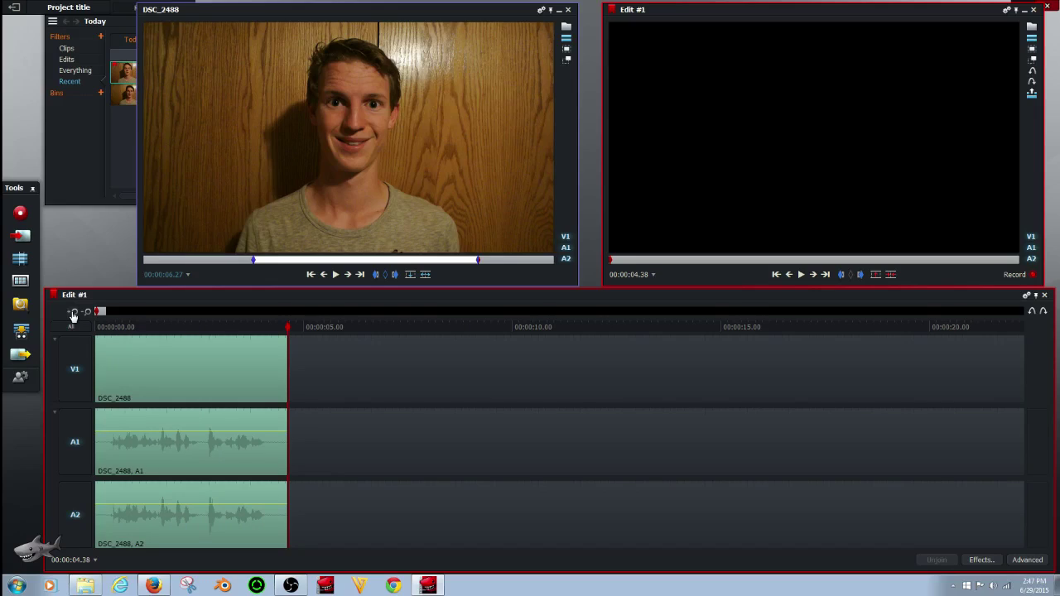
pyautogui.moveTo(288, 334); pyautogui.dragTo(116, 336)
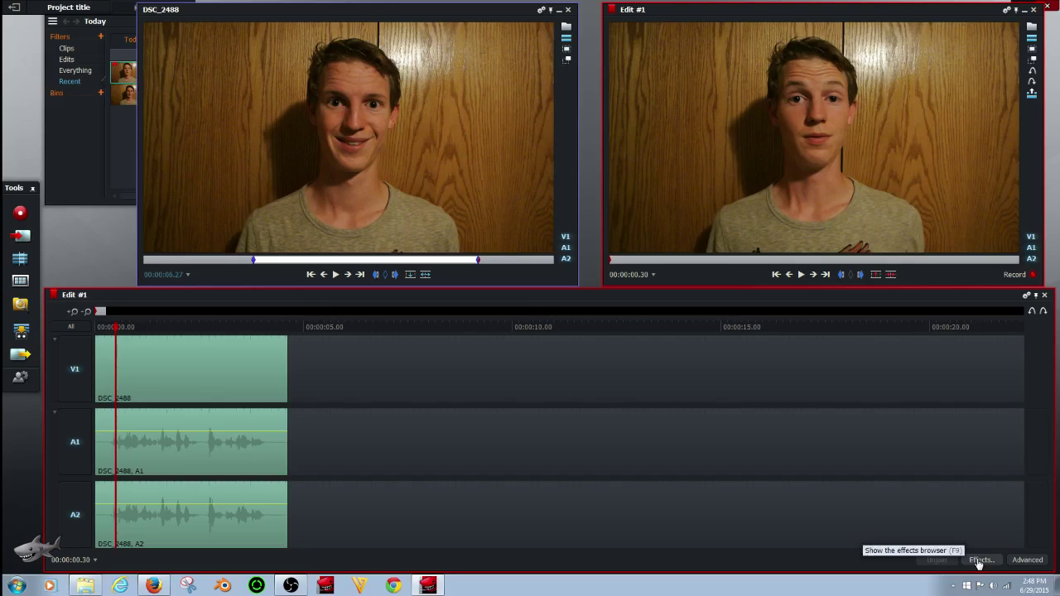
# - Apply the Video > Titles effect to the DSC_2488 clip in Edit #1
pyautogui.click(980, 561)
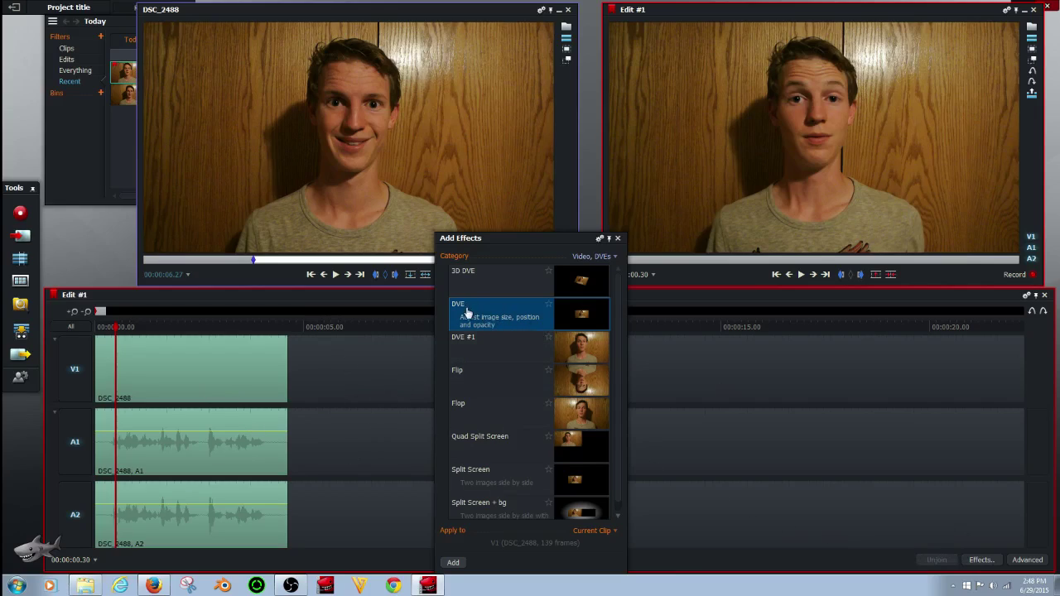
pyautogui.click(593, 259)
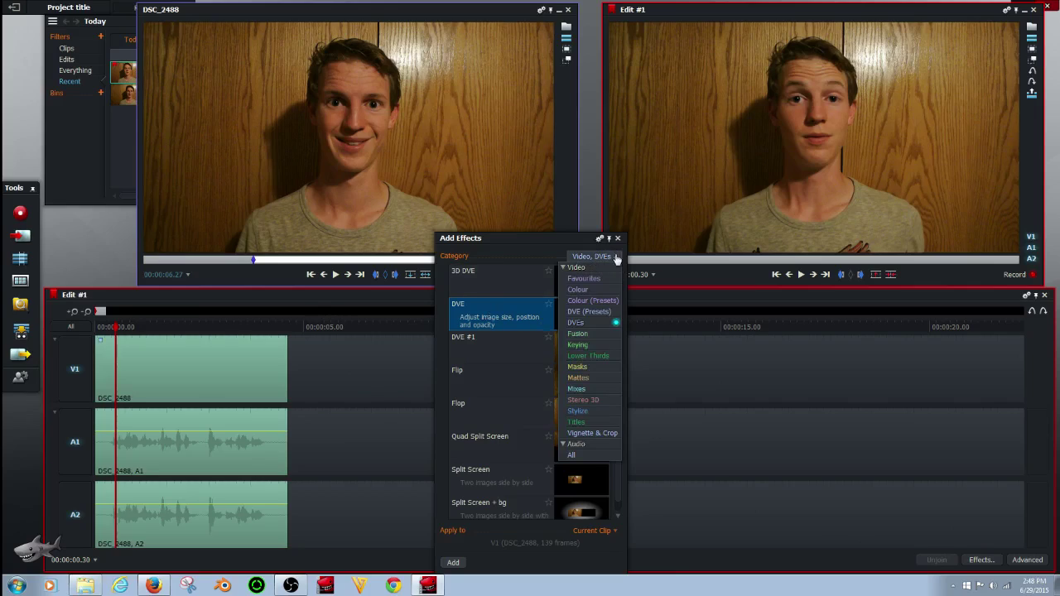
pyautogui.click(584, 422)
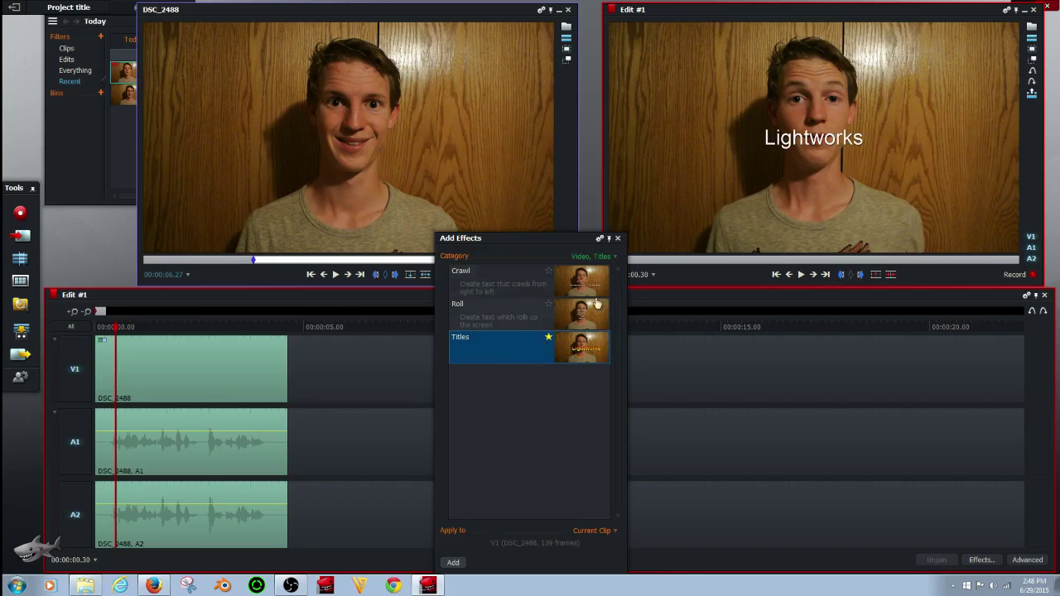
pyautogui.click(617, 238)
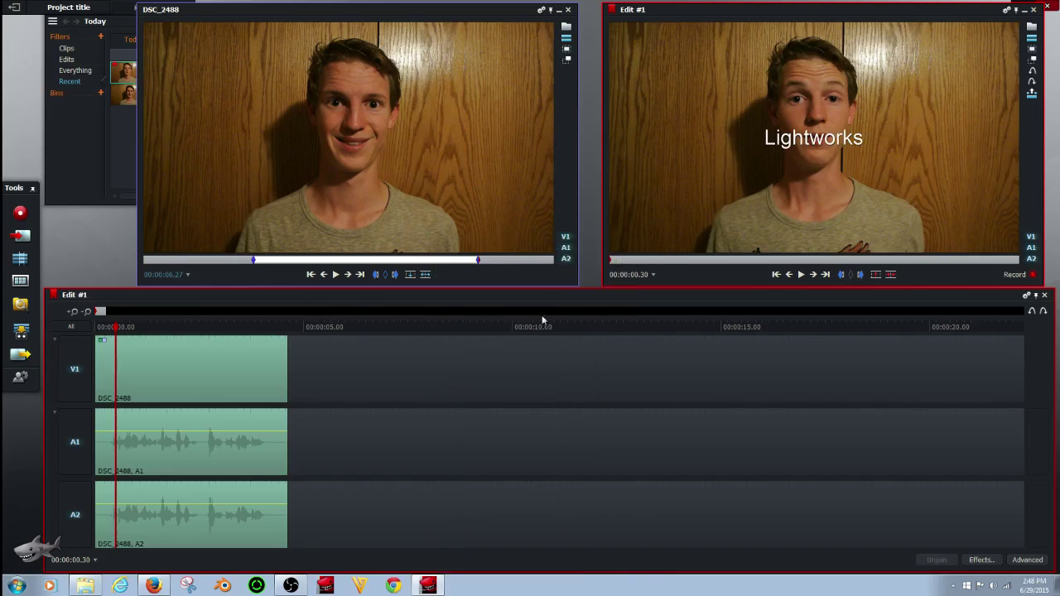
# - Open the V1 clip's Titles effect settings, undoing an accidental clip deletion along the way
pyautogui.rightClick(103, 341)
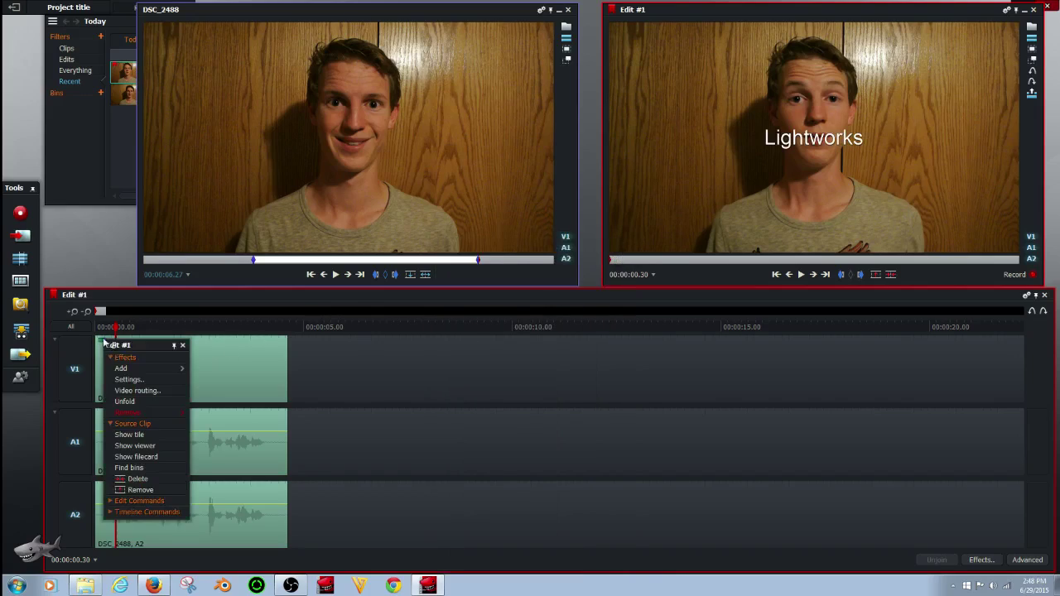
pyautogui.click(131, 479)
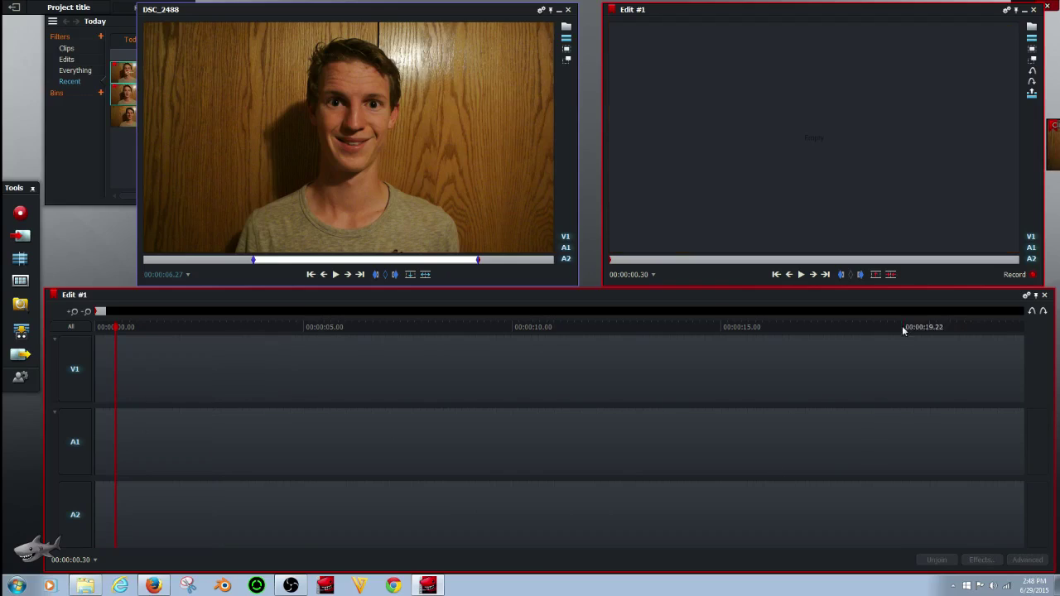
pyautogui.click(1032, 312)
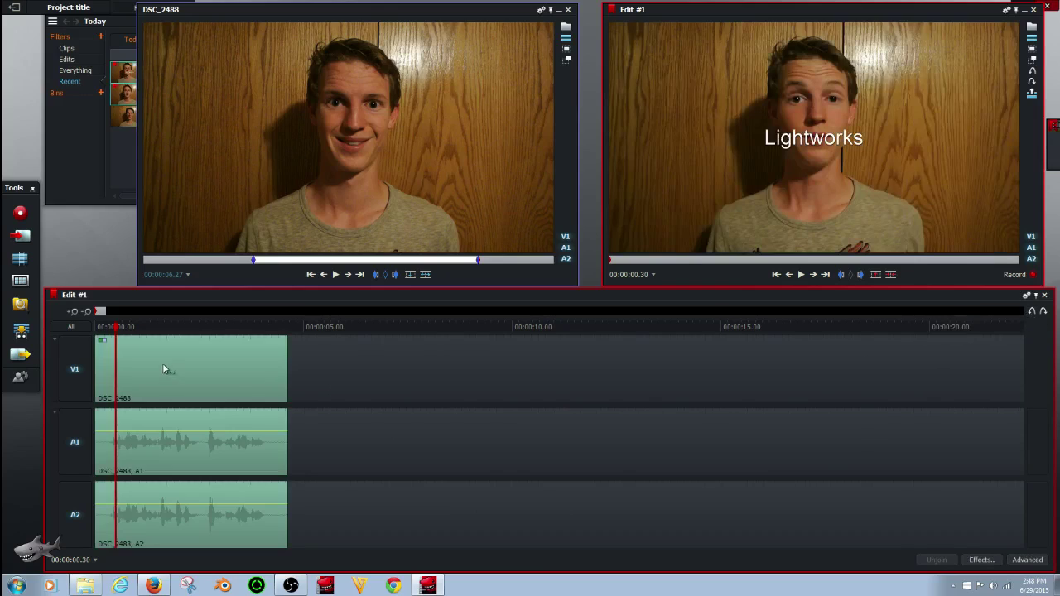
pyautogui.rightClick(102, 341)
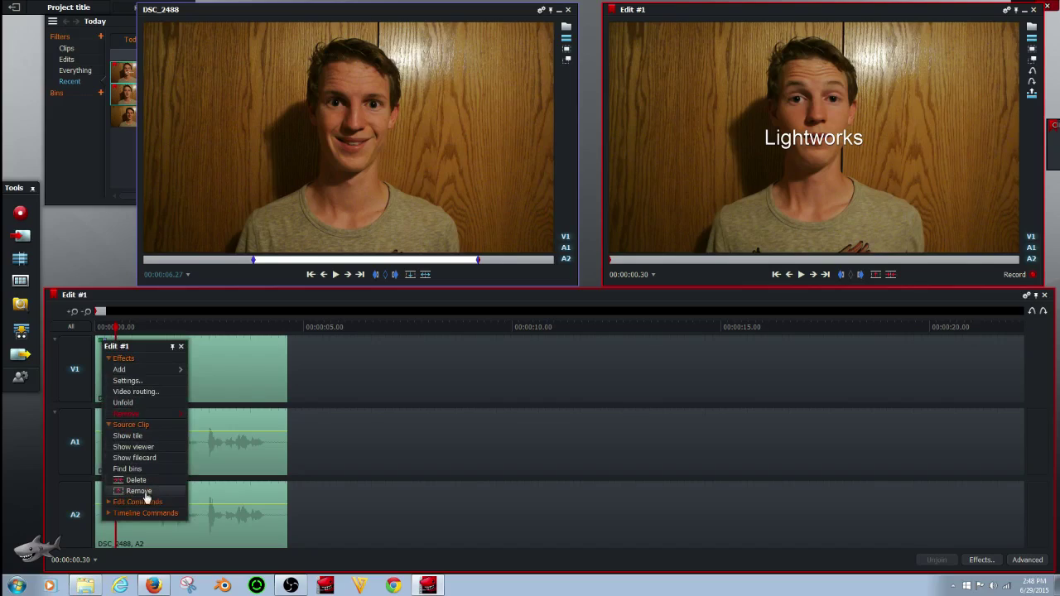
pyautogui.moveTo(128, 413)
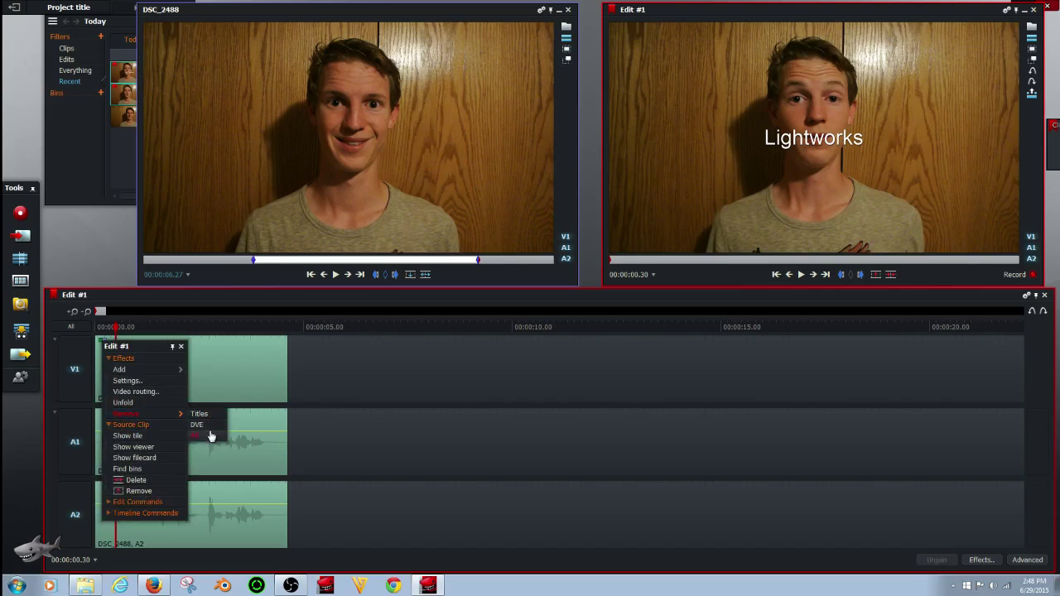
pyautogui.click(208, 426)
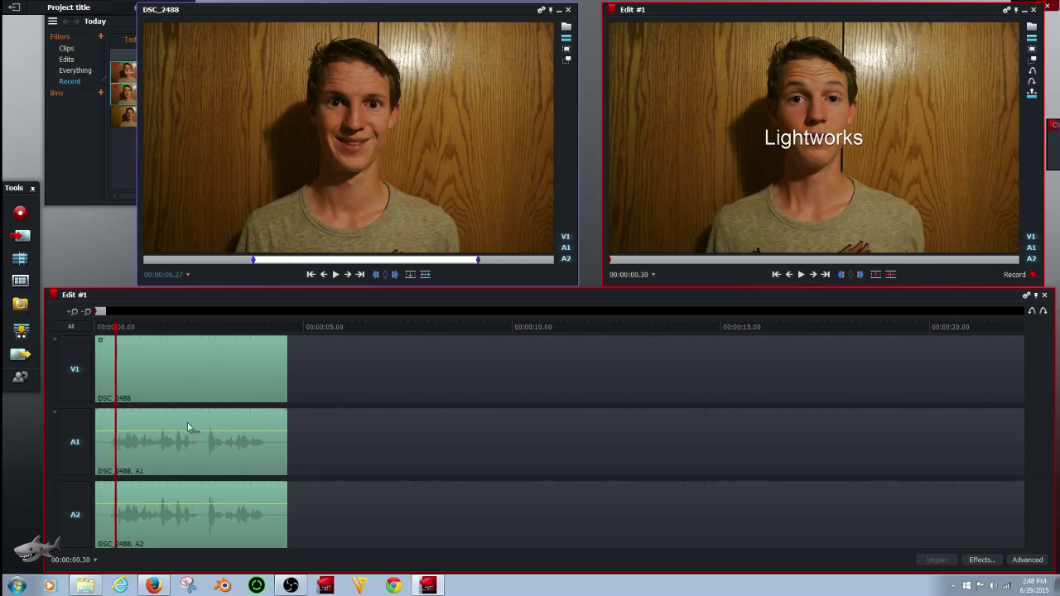
pyautogui.rightClick(102, 346)
pyautogui.click(137, 389)
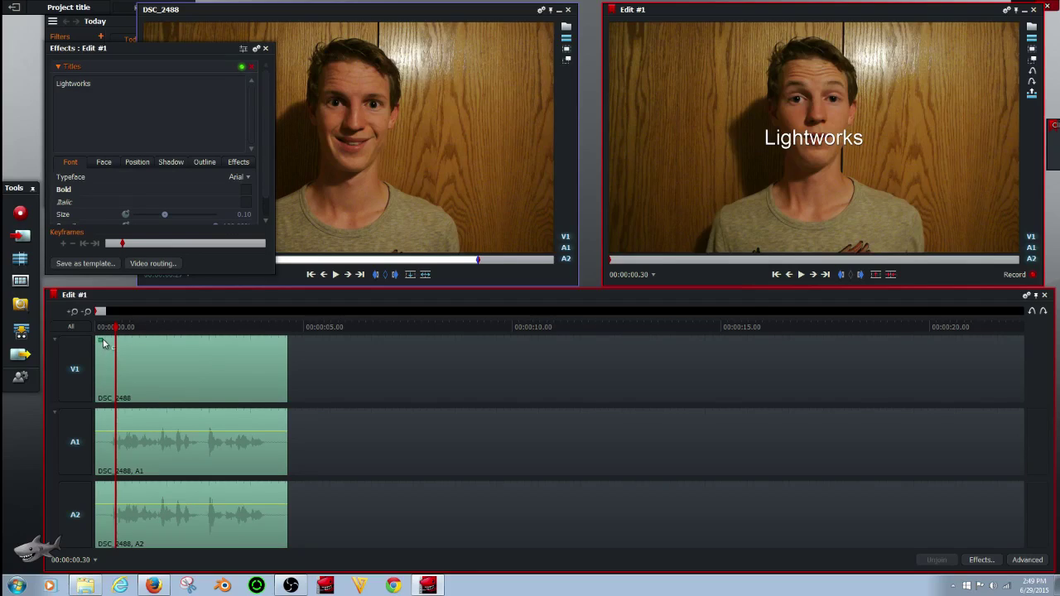
# - Put the cursor in the Titles text box to edit the default 'Lightworks' text
pyautogui.rightClick(100, 341)
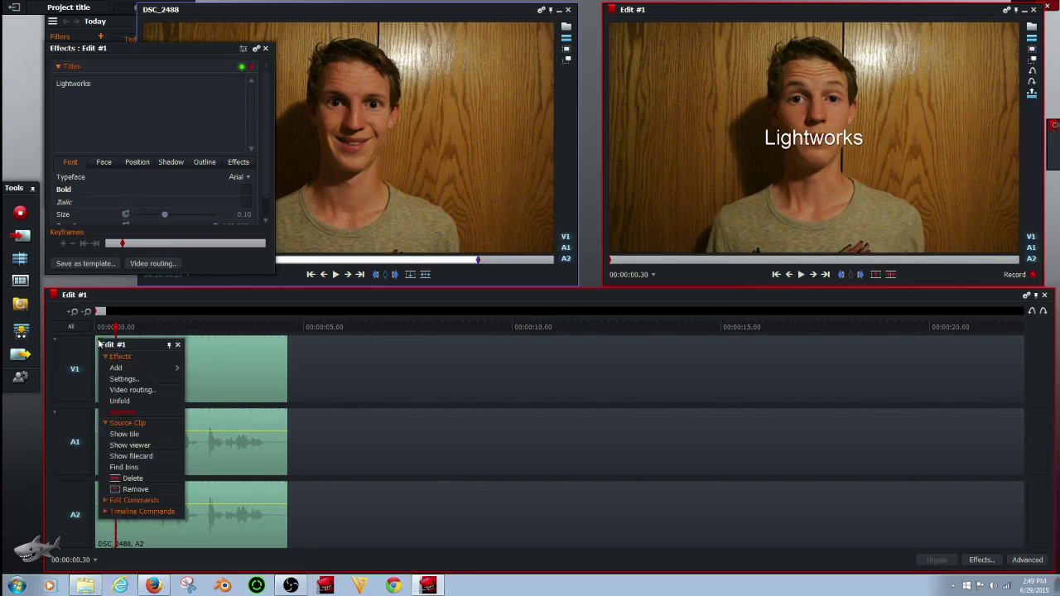
pyautogui.click(112, 129)
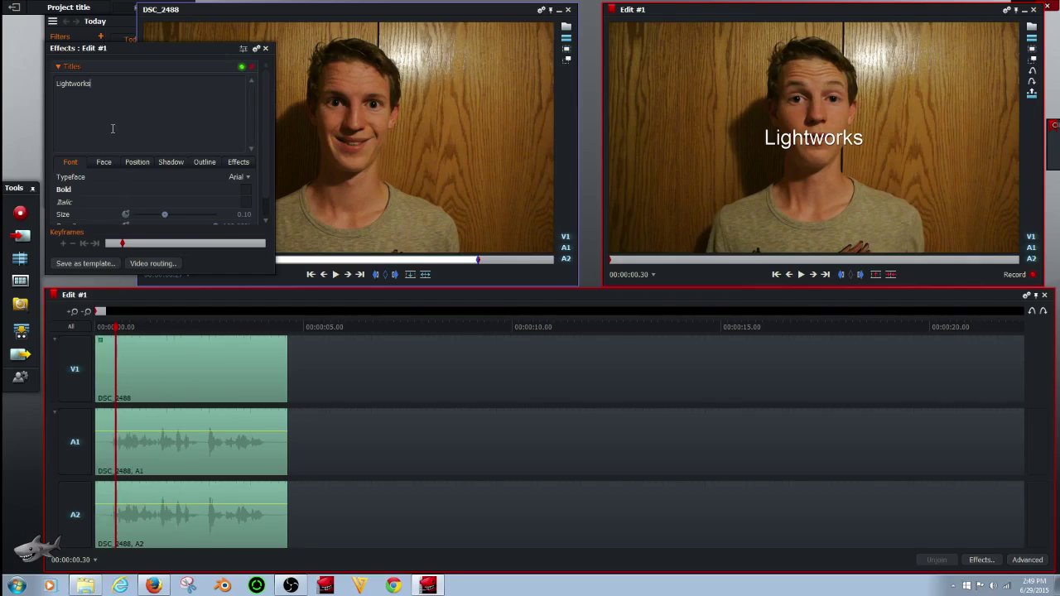
# - Replace the title text with 'HOW TO MAKE A TITLE' and a second line 'IN LIGHTWORKS'
pyautogui.press('BackSpace')
pyautogui.press('BackSpace')
pyautogui.press('BackSpace')
pyautogui.press('BackSpace')
pyautogui.press('BackSpace')
pyautogui.press('BackSpace')
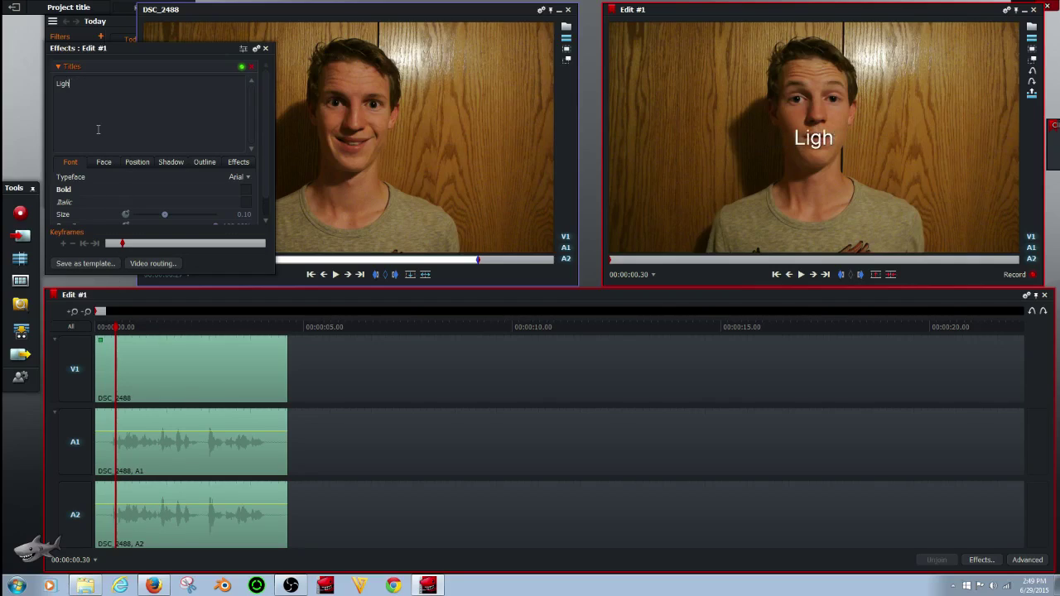
pyautogui.press('BackSpace')
pyautogui.press('BackSpace')
pyautogui.press('BackSpace')
pyautogui.press('BackSpace')
pyautogui.write('HOW TO')
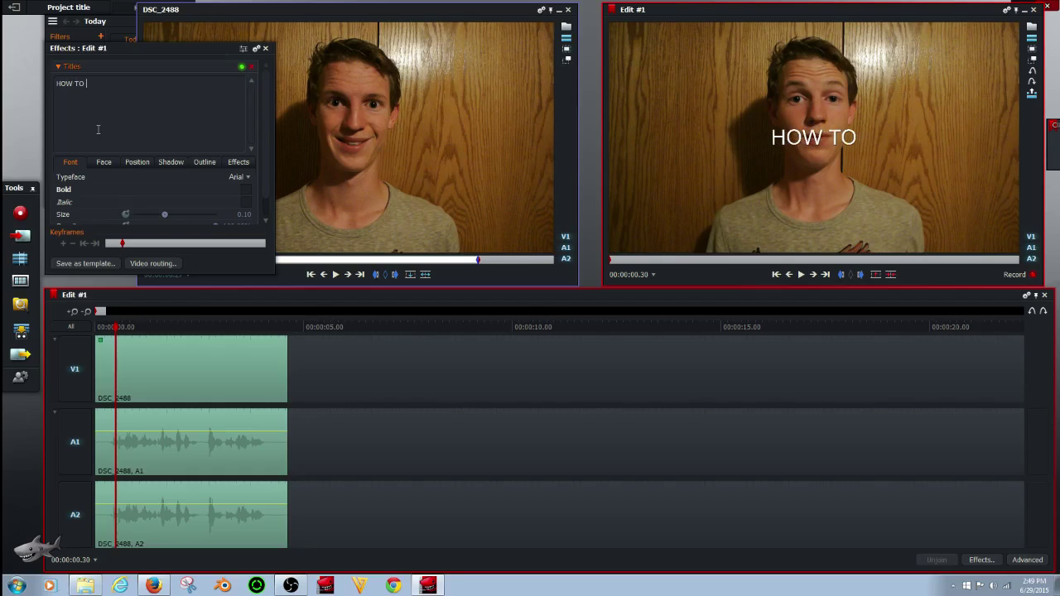
pyautogui.write(' MAKE A ')
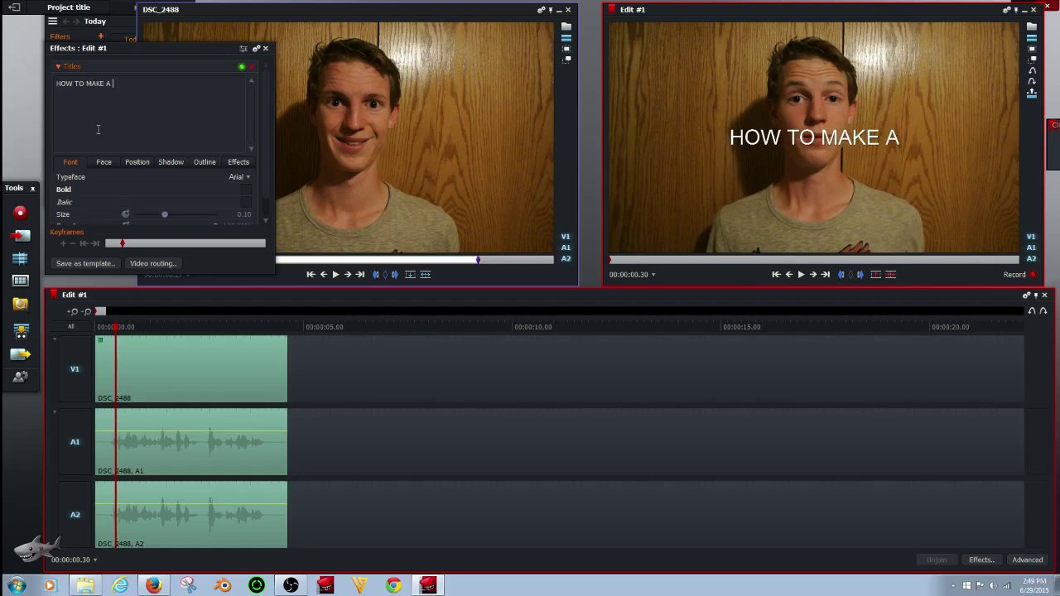
pyautogui.write('TITLE ')
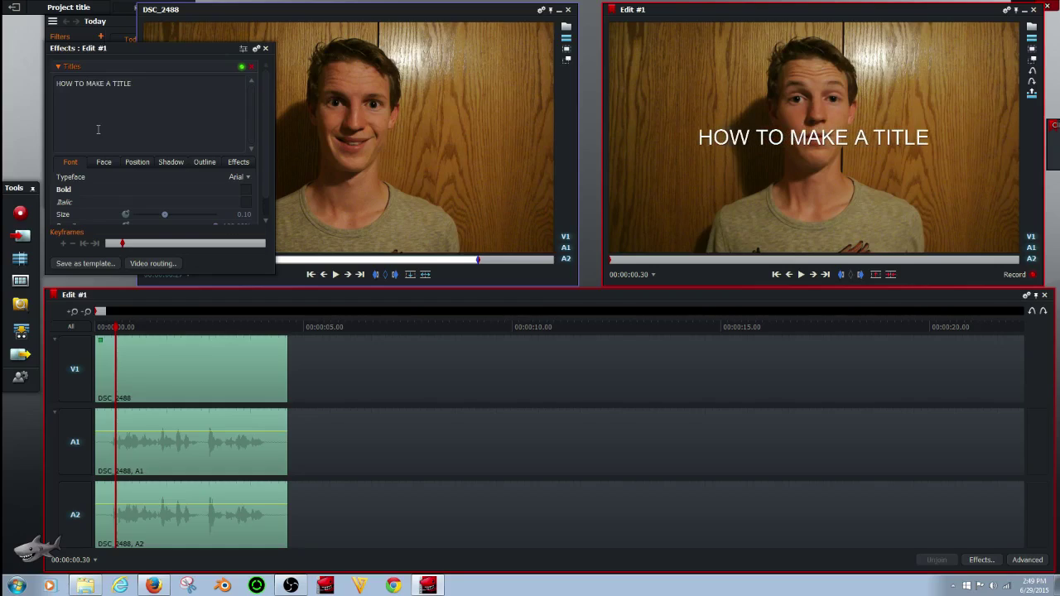
pyautogui.write('I')
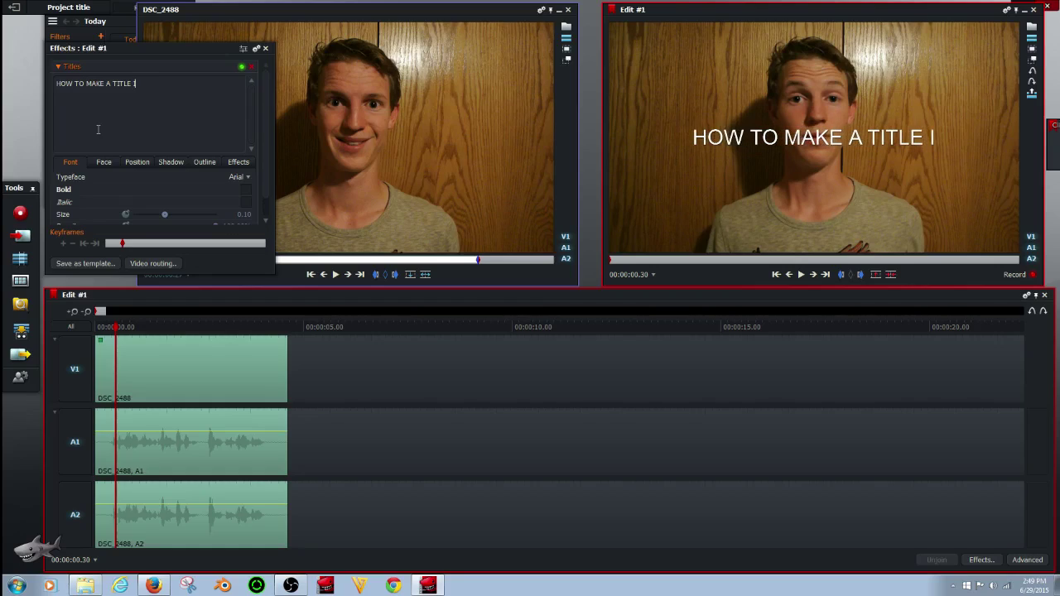
pyautogui.write('N')
pyautogui.press('BackSpace')
pyautogui.press('BackSpace')
pyautogui.press('Return')
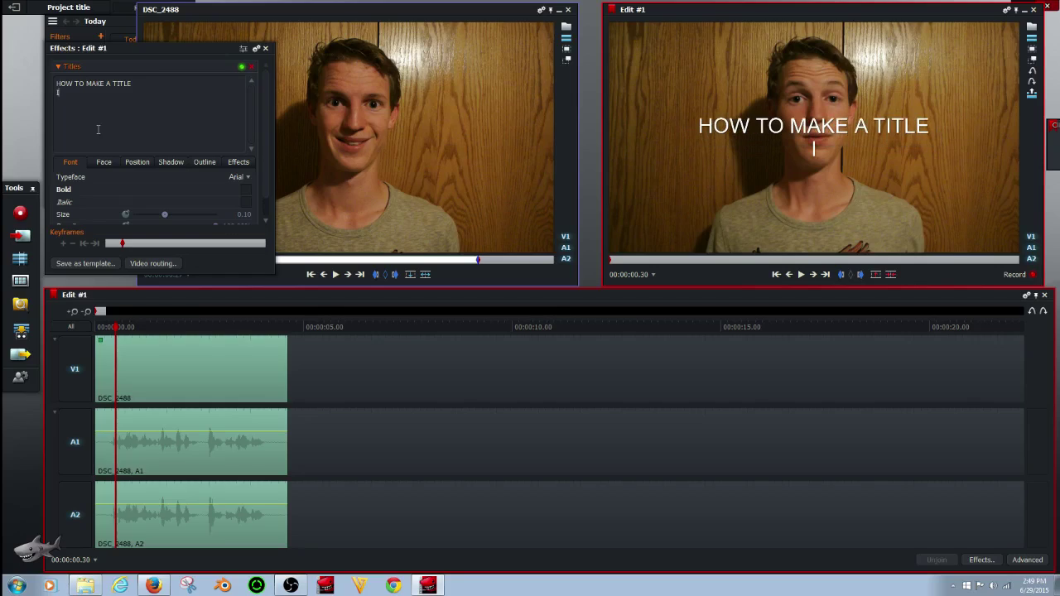
pyautogui.write('IN LIGHT')
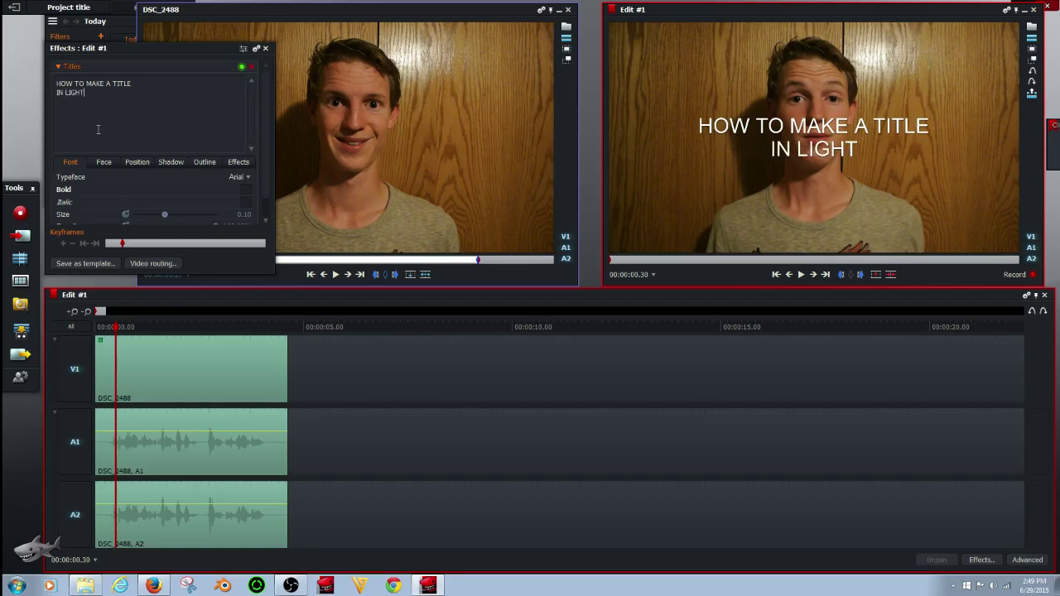
pyautogui.write('WORKS')
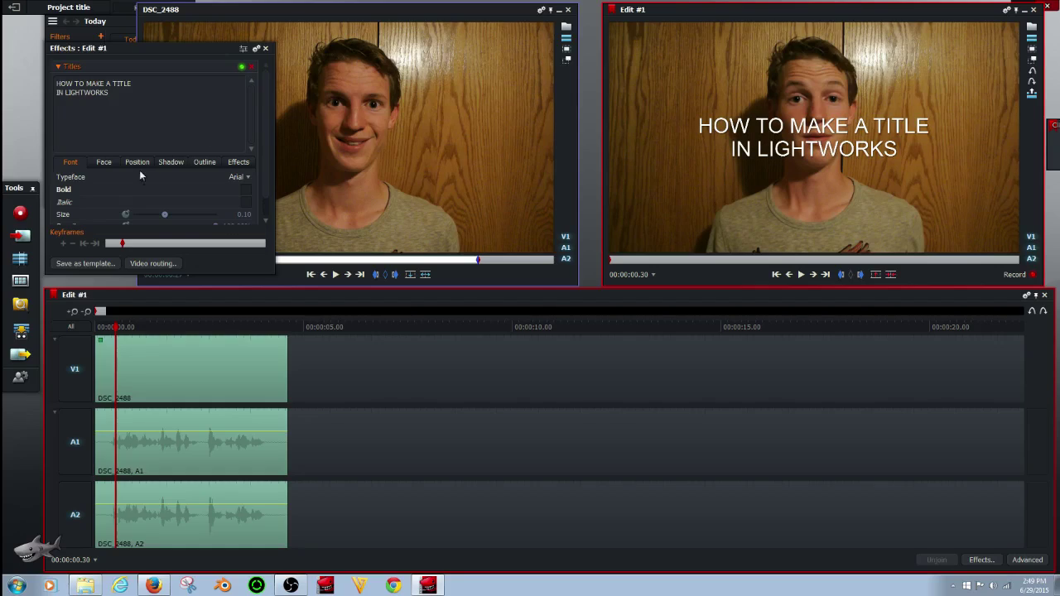
# - Set the title typeface to Arial Narrow at size 0.14
pyautogui.scroll(-2, 237, 176)
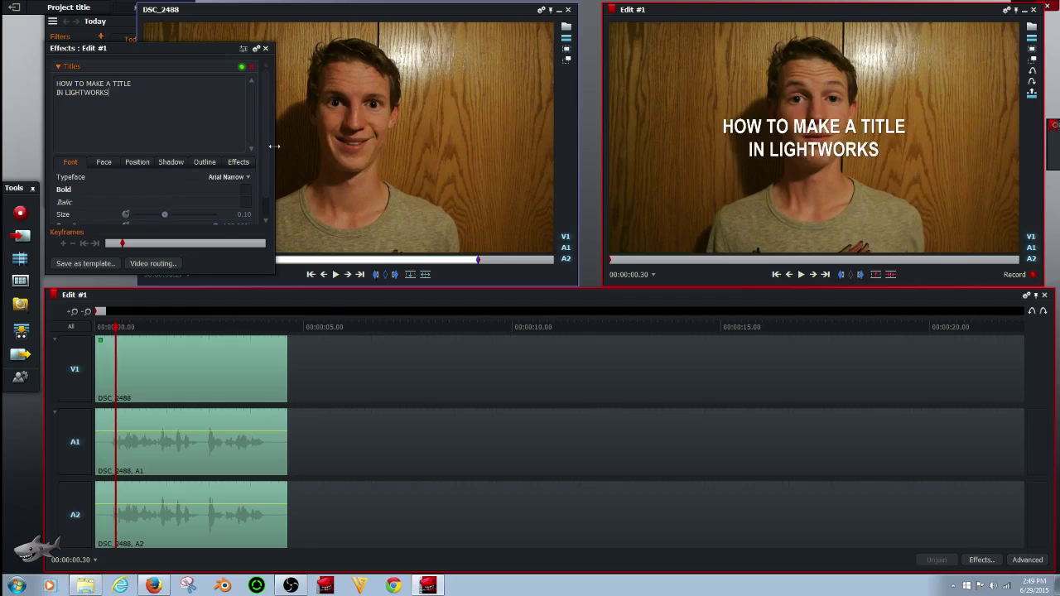
pyautogui.scroll(-1, 261, 137)
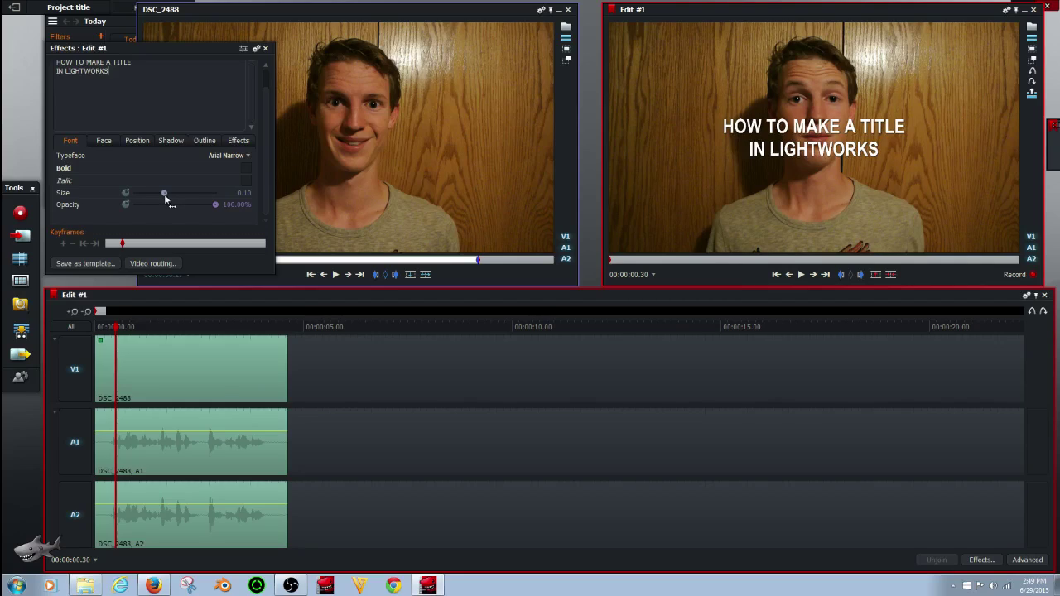
pyautogui.scroll(1, 165, 199)
pyautogui.scroll(-1, 165, 200)
pyautogui.moveTo(164, 194)
pyautogui.mouseDown()
pyautogui.moveTo(185, 205)
pyautogui.moveTo(178, 198)
pyautogui.mouseUp()
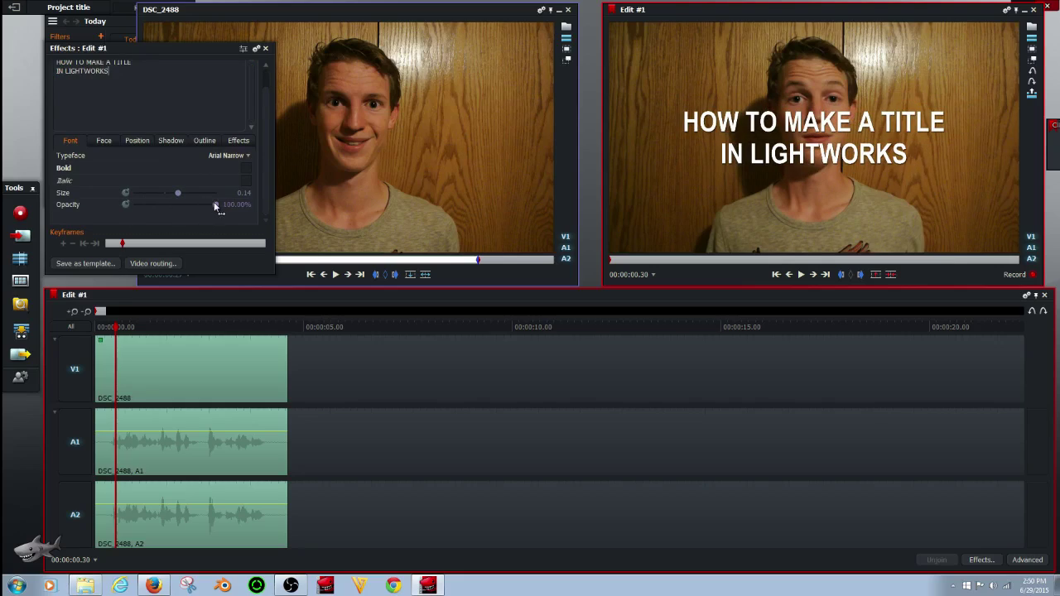
# - Try half opacity and italic on the title, then turn italics back off
pyautogui.moveTo(216, 206)
pyautogui.mouseDown()
pyautogui.moveTo(175, 222)
pyautogui.moveTo(265, 233)
pyautogui.mouseUp()
pyautogui.click(246, 182)
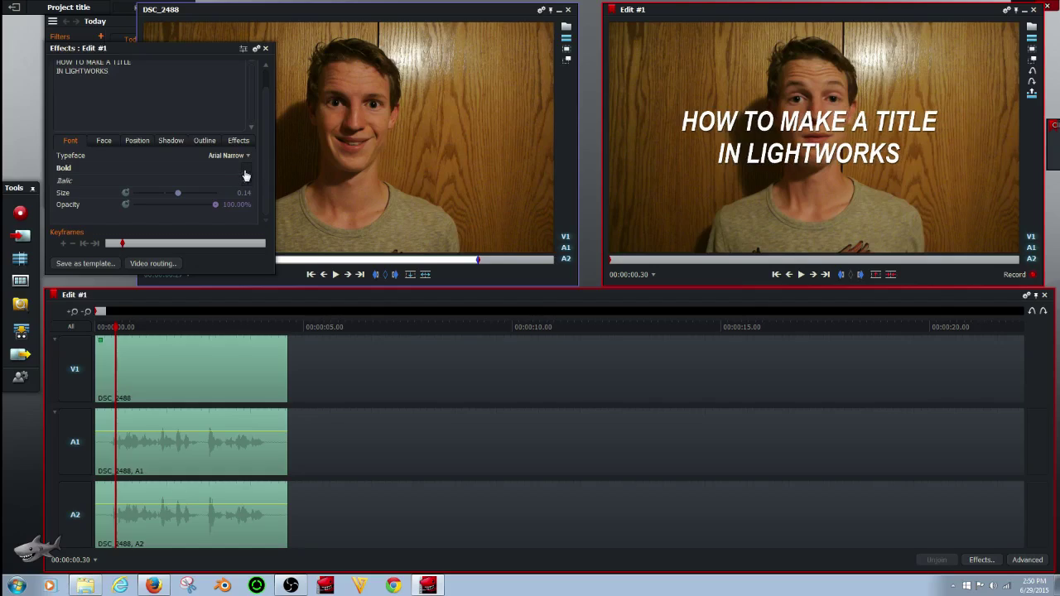
pyautogui.click(247, 180)
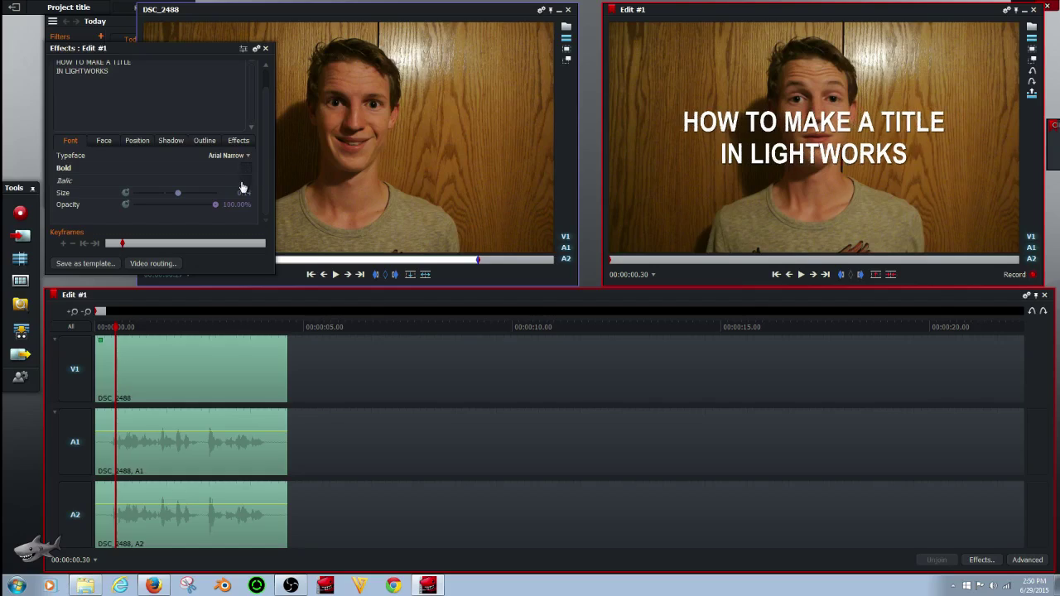
# - Change the title's Colour One from white to deep blue (RGB 0, 29, 255)
pyautogui.click(105, 140)
pyautogui.click(211, 157)
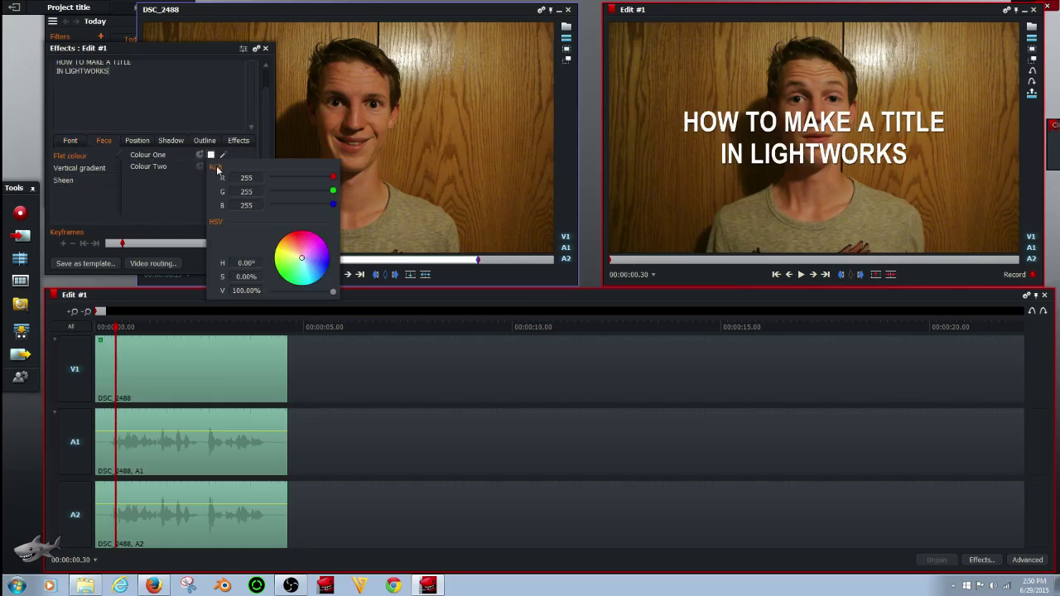
pyautogui.moveTo(308, 263)
pyautogui.mouseDown()
pyautogui.moveTo(323, 282)
pyautogui.moveTo(307, 281)
pyautogui.moveTo(329, 282)
pyautogui.mouseUp()
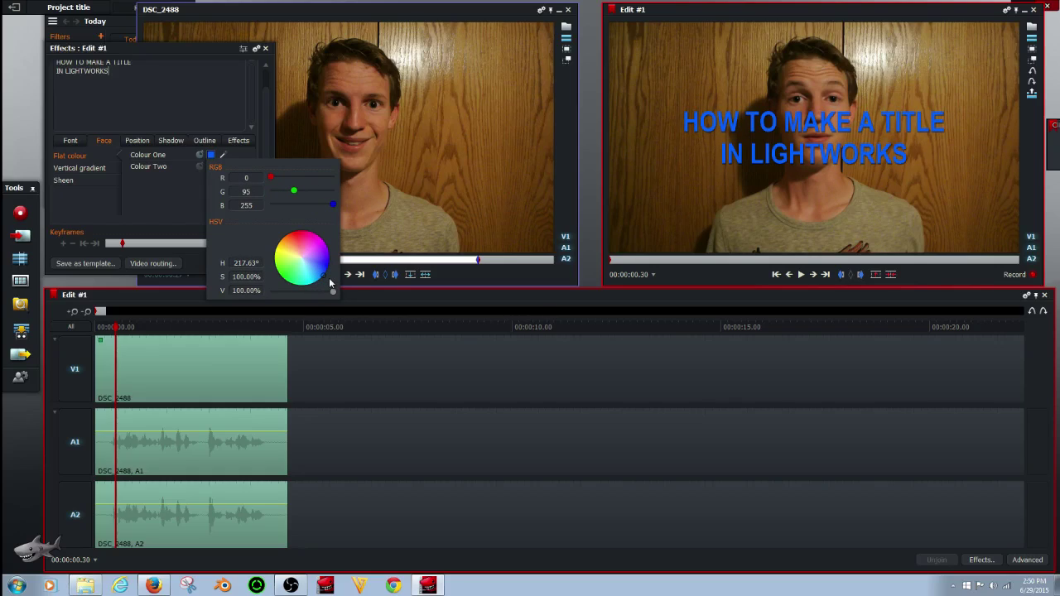
pyautogui.moveTo(329, 279); pyautogui.dragTo(338, 274)
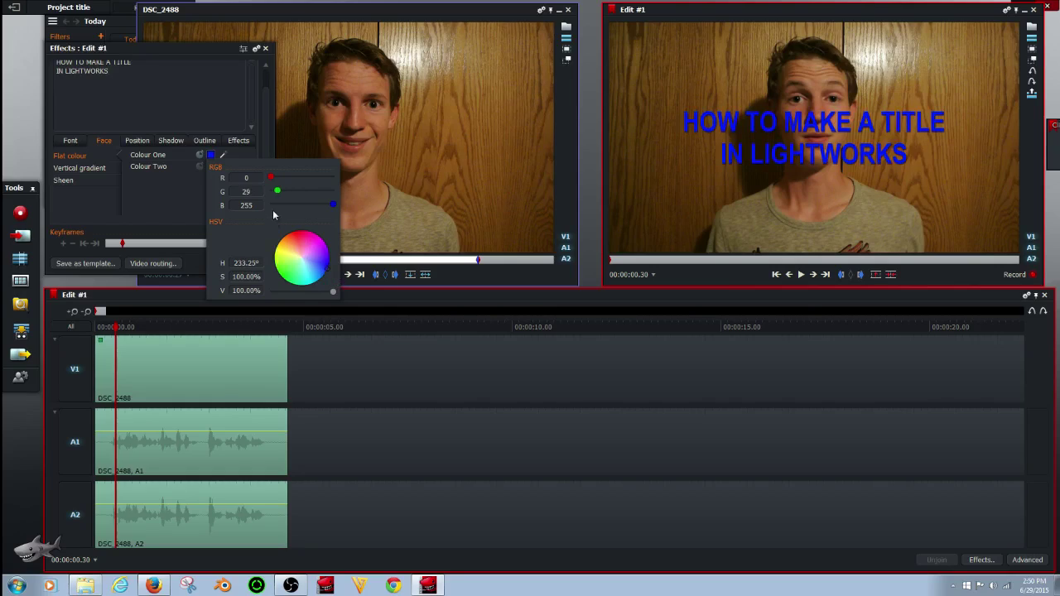
# - Move the title down to about 77% Y, add a close drop shadow and thicken its outline
pyautogui.click(138, 141)
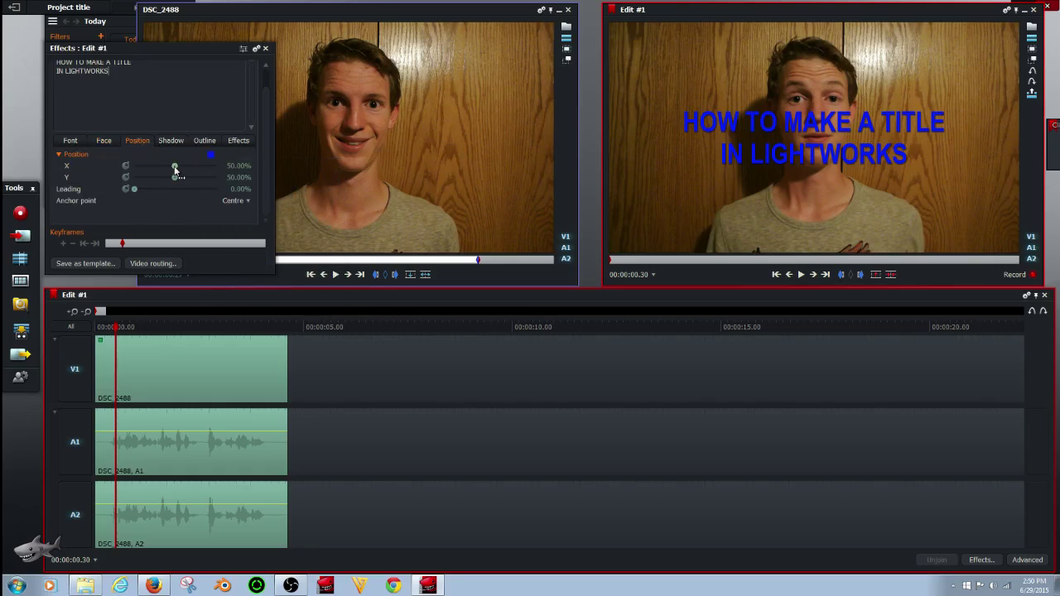
pyautogui.moveTo(175, 168); pyautogui.dragTo(199, 195)
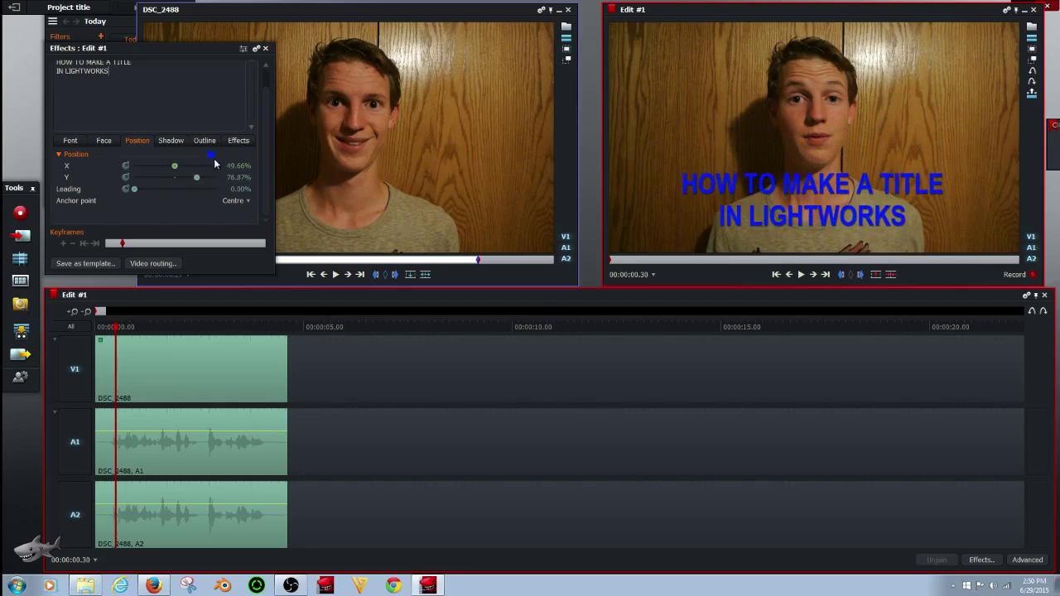
pyautogui.click(171, 141)
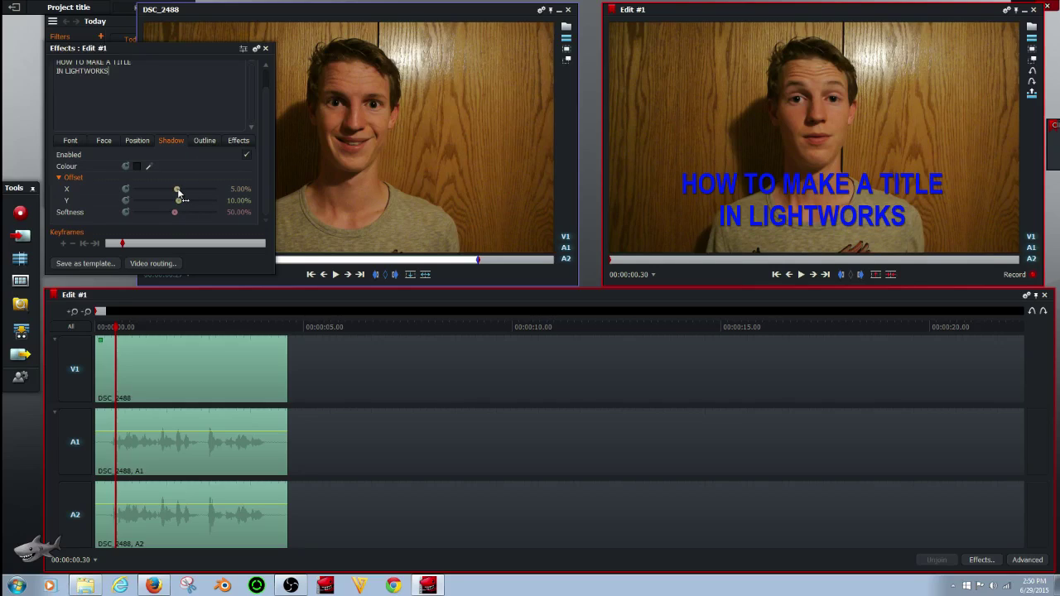
pyautogui.moveTo(177, 190); pyautogui.dragTo(200, 190)
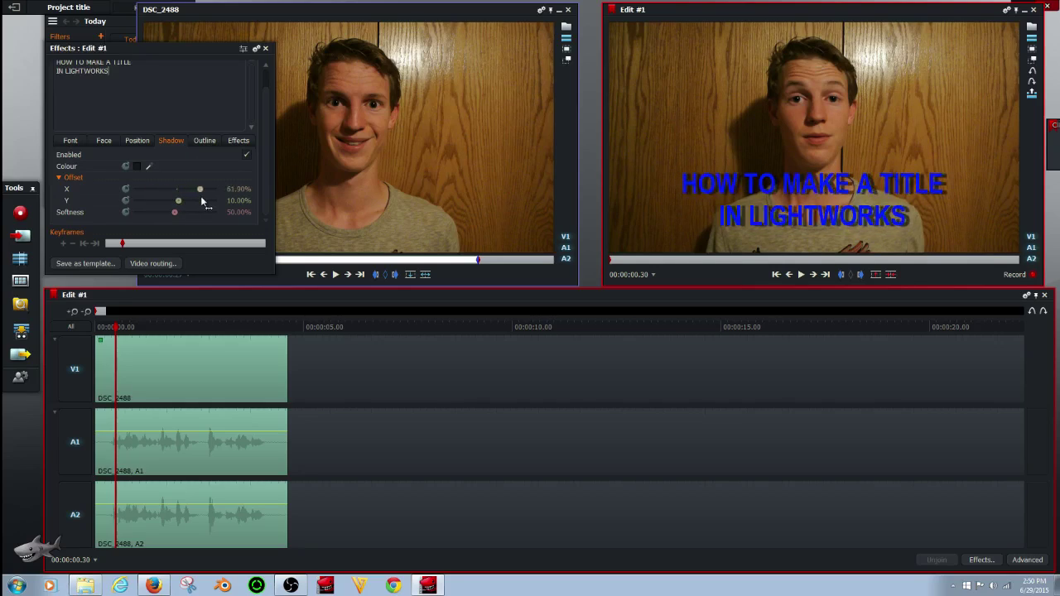
pyautogui.moveTo(201, 201)
pyautogui.mouseDown()
pyautogui.moveTo(177, 199)
pyautogui.moveTo(191, 207)
pyautogui.moveTo(171, 217)
pyautogui.moveTo(197, 205)
pyautogui.moveTo(142, 227)
pyautogui.moveTo(176, 220)
pyautogui.moveTo(176, 206)
pyautogui.mouseUp()
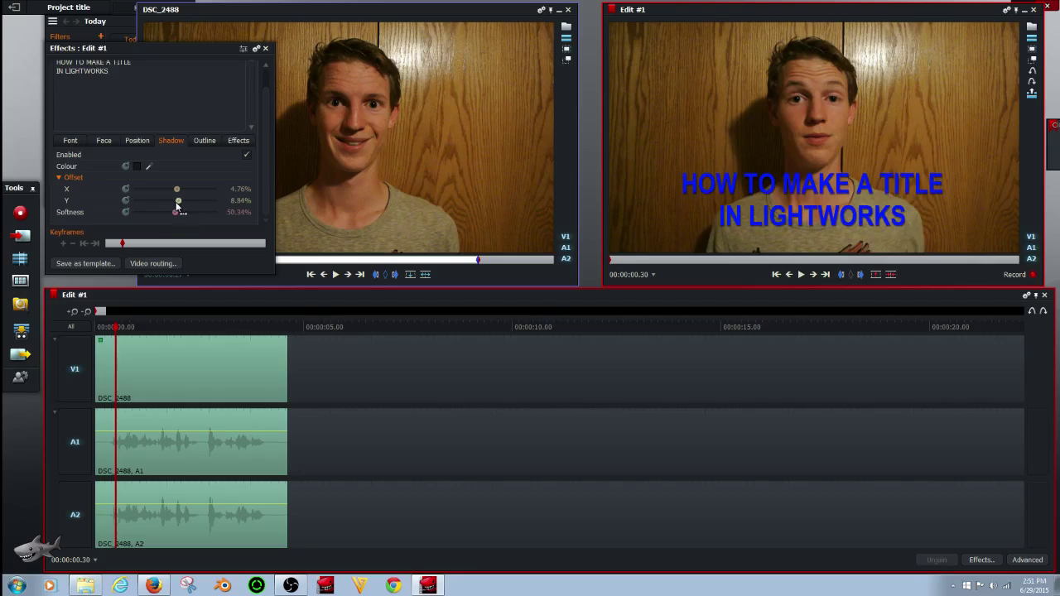
pyautogui.click(203, 141)
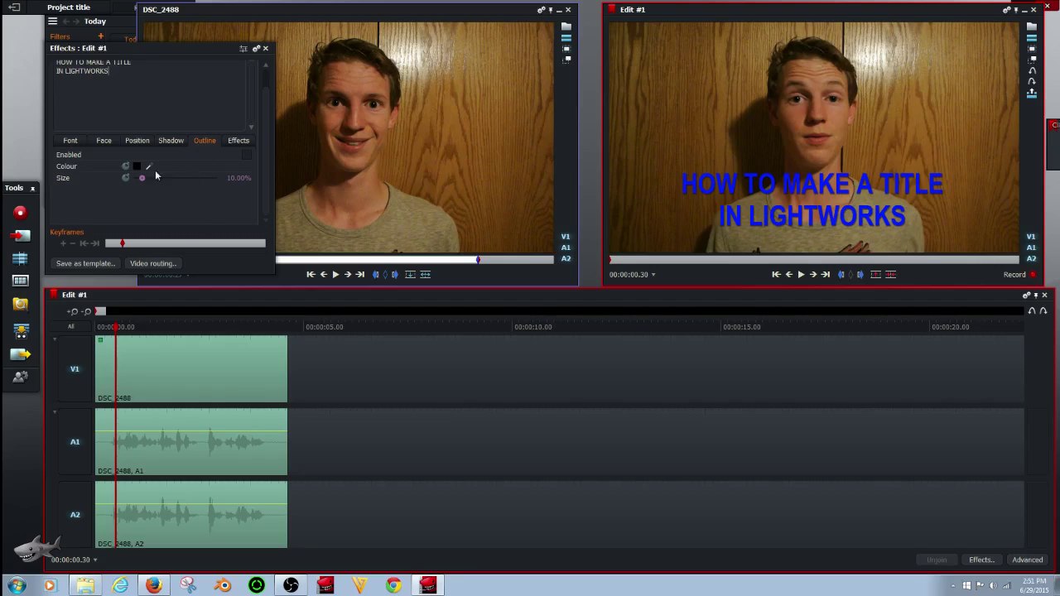
pyautogui.moveTo(141, 178)
pyautogui.mouseDown()
pyautogui.moveTo(204, 208)
pyautogui.moveTo(143, 191)
pyautogui.mouseUp()
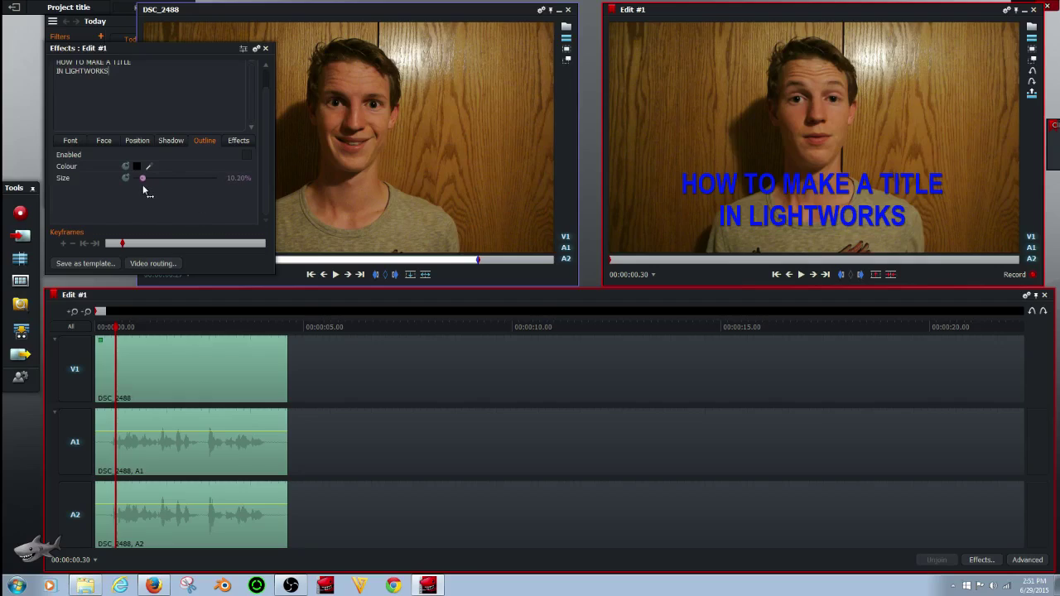
# - Set the title's In effect to Typewriter and preview it from the clip start
pyautogui.click(236, 143)
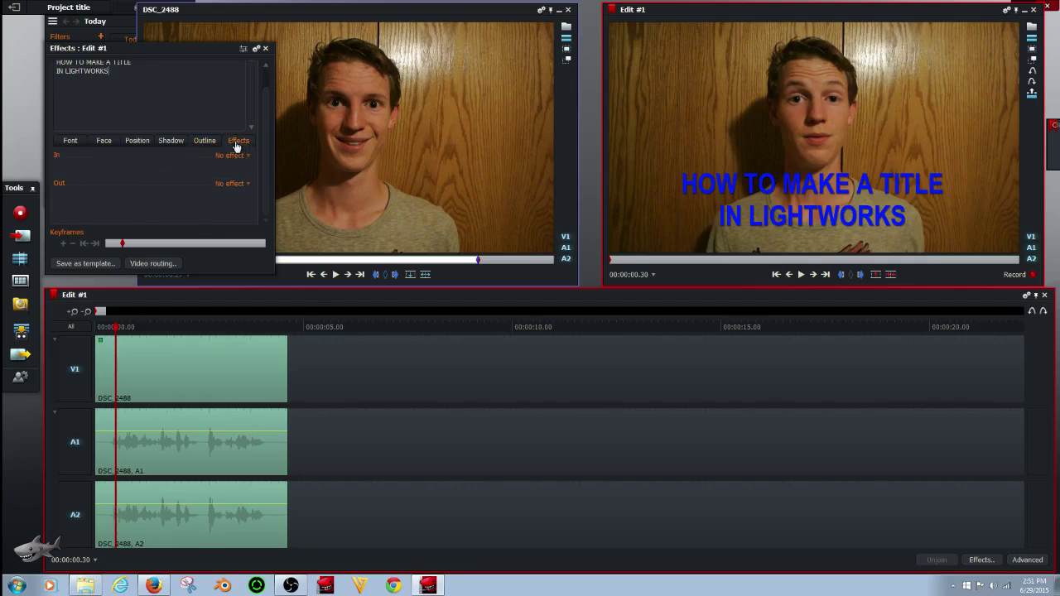
pyautogui.click(231, 155)
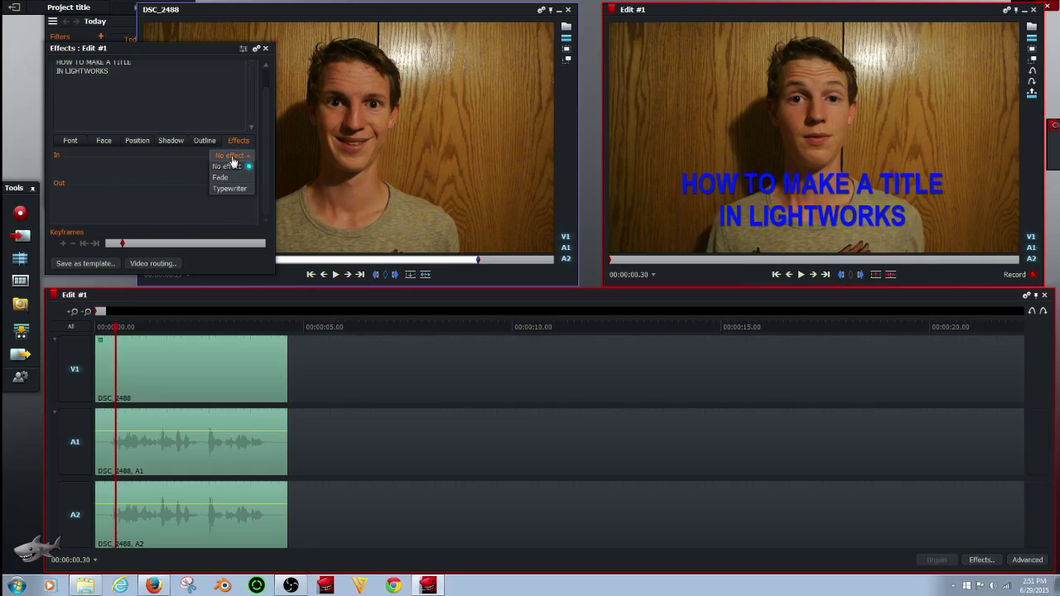
pyautogui.click(238, 189)
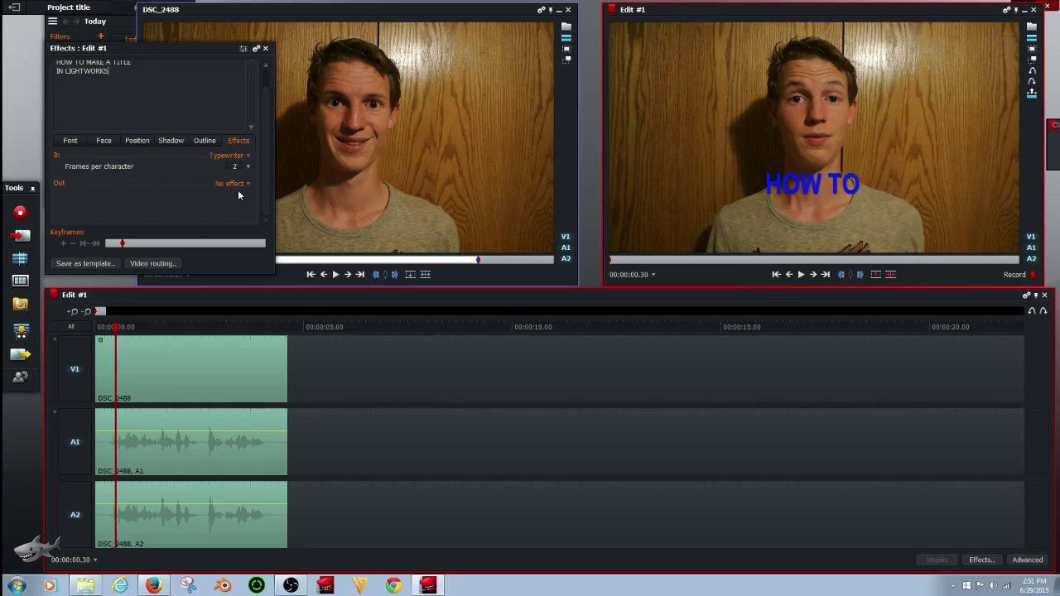
pyautogui.click(93, 327)
pyautogui.click(802, 275)
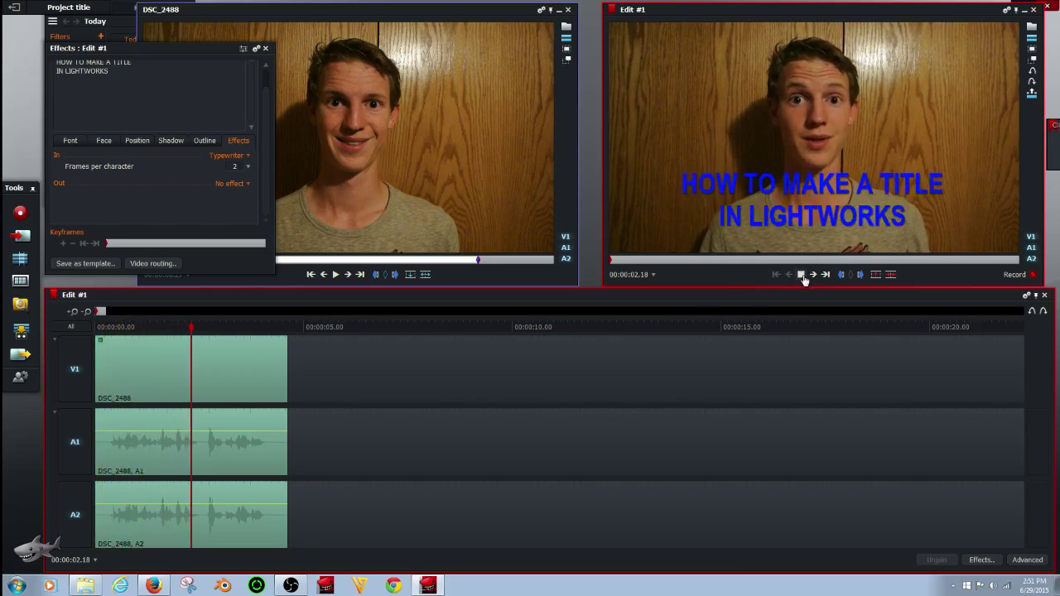
pyautogui.click(802, 276)
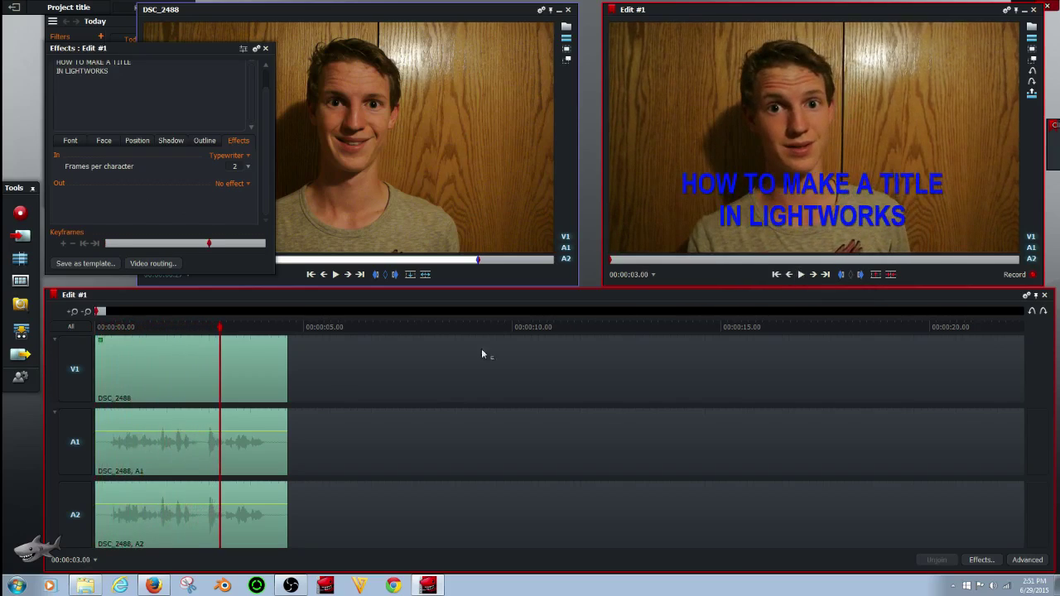
pyautogui.moveTo(221, 333); pyautogui.dragTo(95, 342)
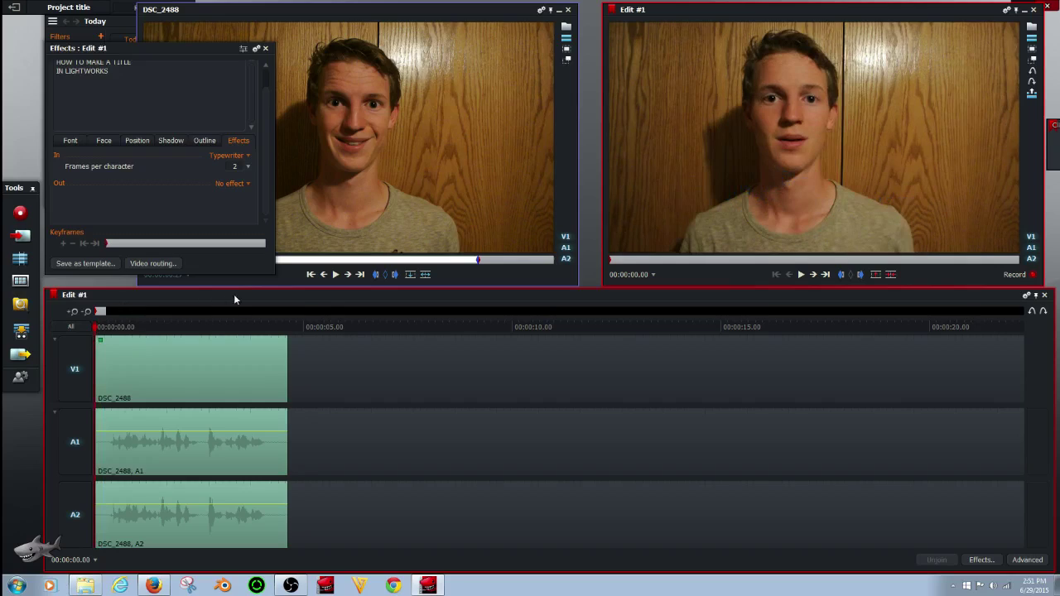
# - Switch the In effect to a 0.75 s Fade and play the clip
pyautogui.click(246, 155)
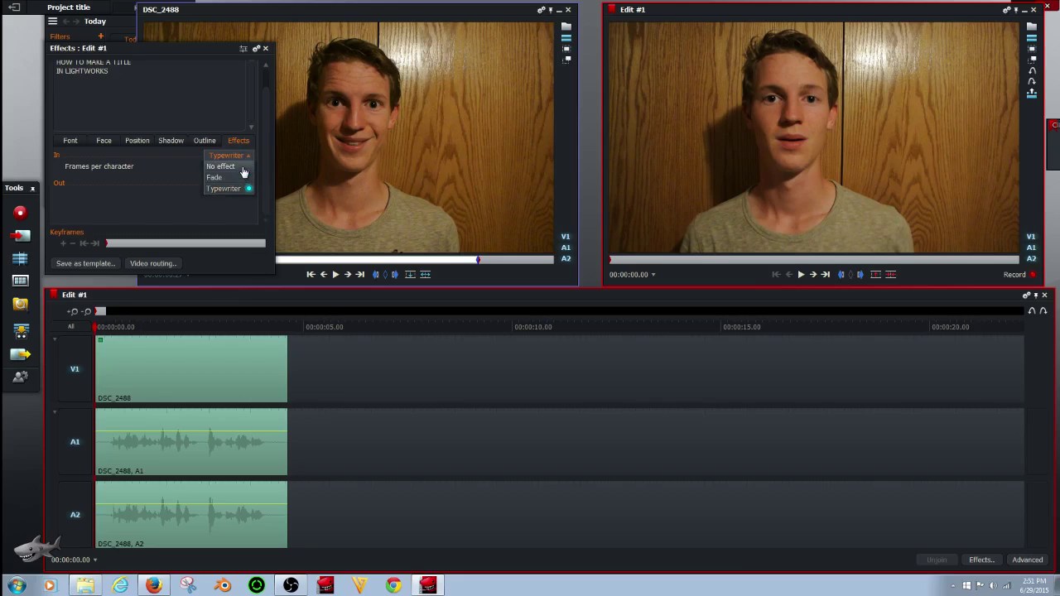
pyautogui.click(239, 178)
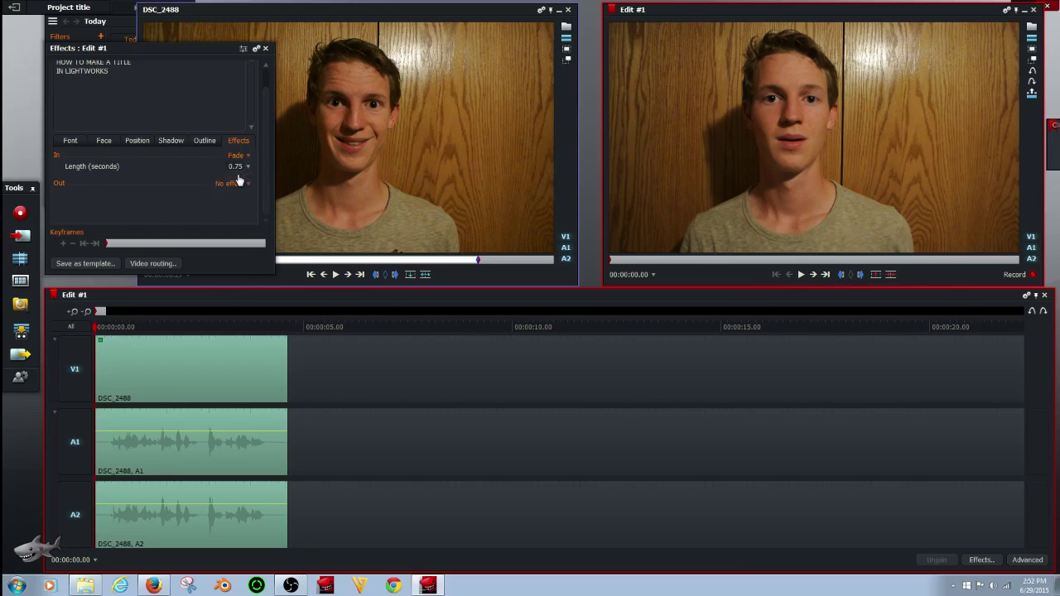
pyautogui.click(802, 275)
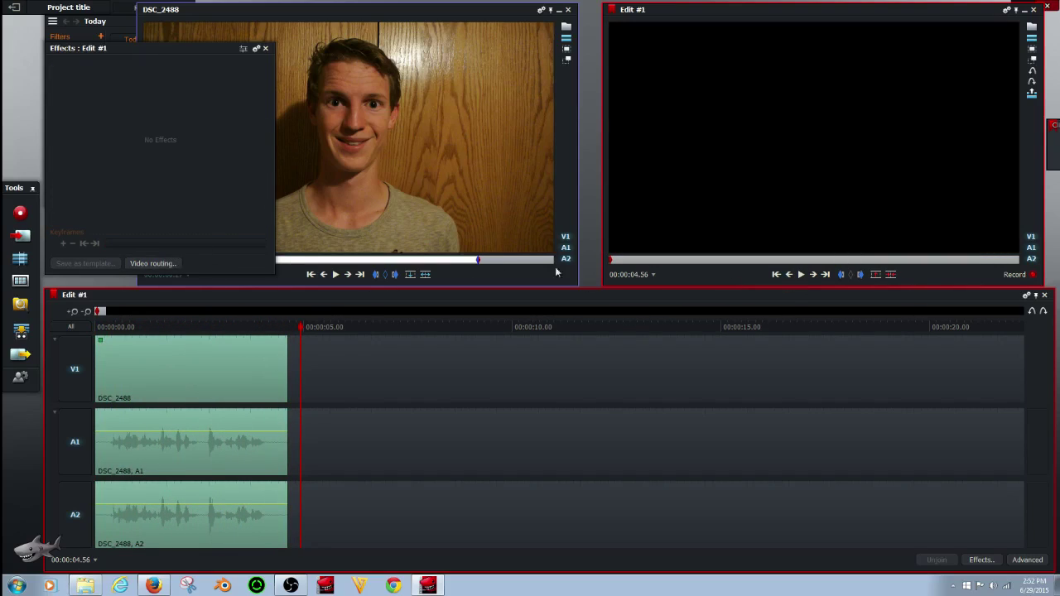
# - Set the title's Out effect to Fade and scrub back through the clip to preview it
pyautogui.moveTo(302, 326); pyautogui.dragTo(222, 323)
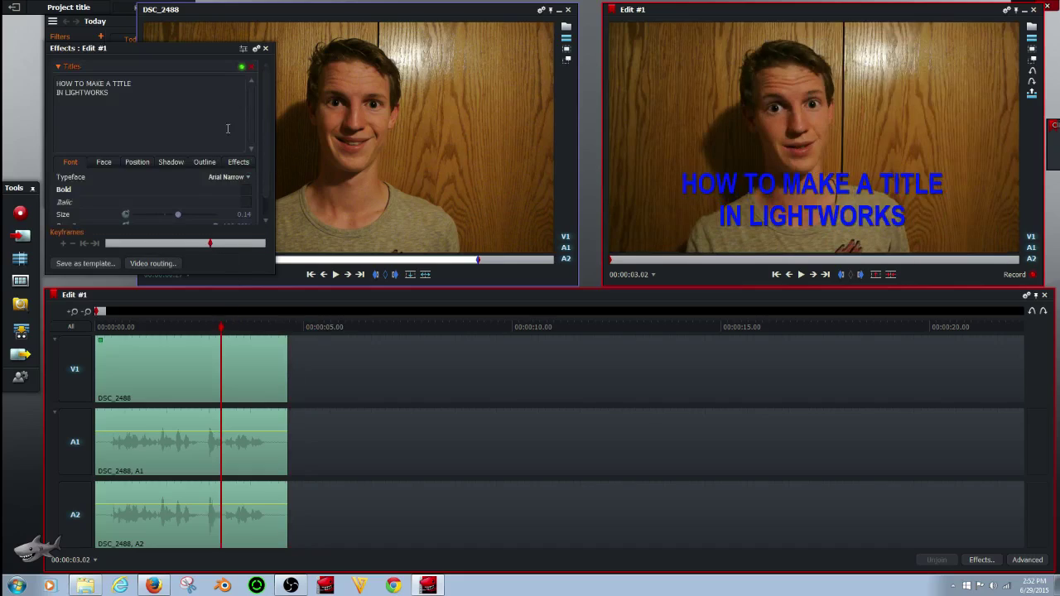
pyautogui.click(238, 162)
pyautogui.click(232, 205)
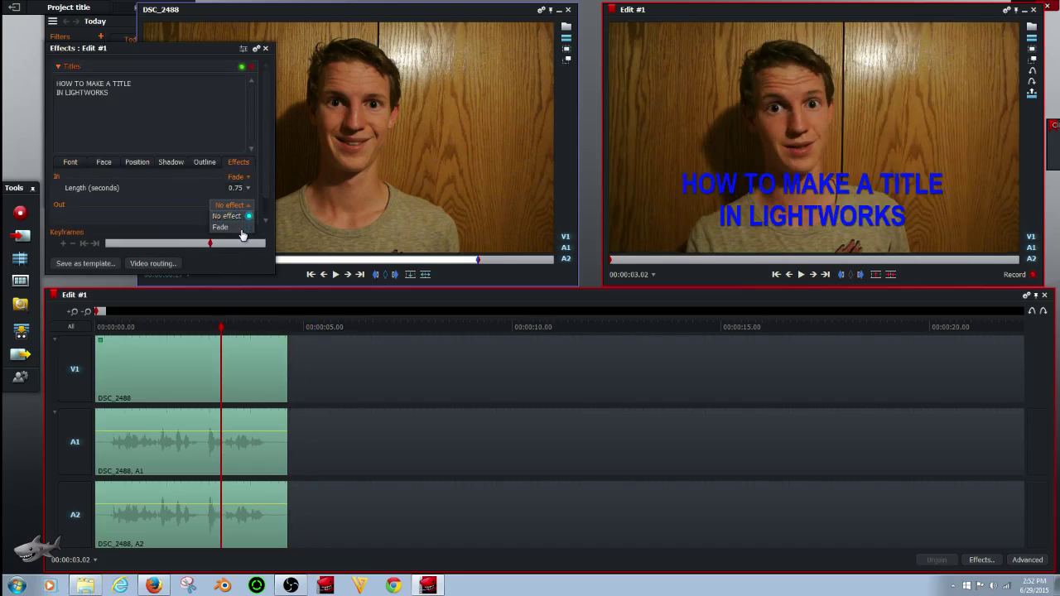
pyautogui.click(237, 227)
pyautogui.moveTo(221, 328)
pyautogui.mouseDown()
pyautogui.moveTo(287, 339)
pyautogui.moveTo(175, 373)
pyautogui.moveTo(87, 347)
pyautogui.mouseUp()
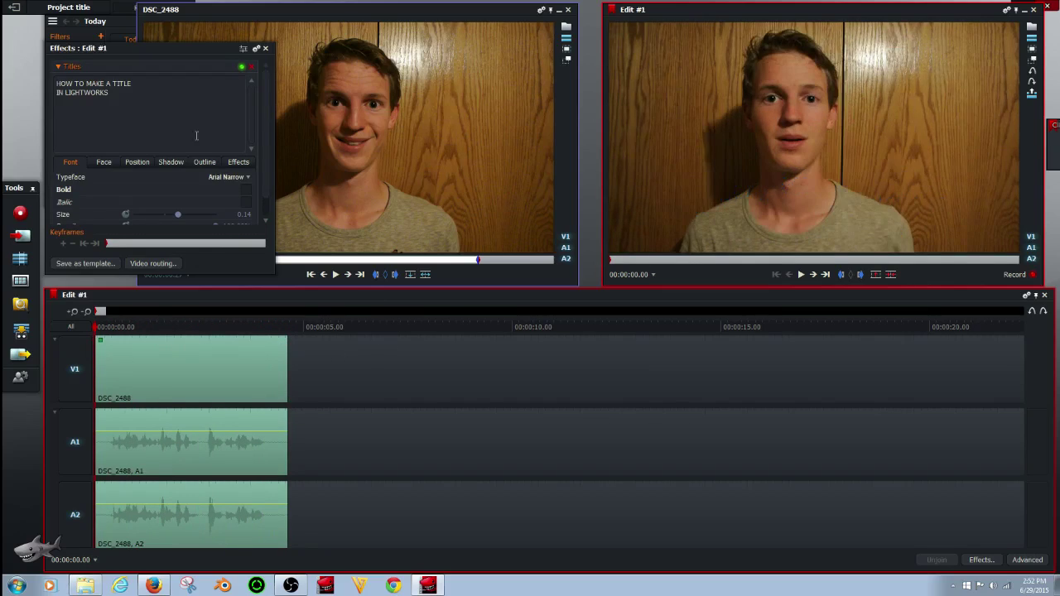
pyautogui.scroll(-1, 262, 130)
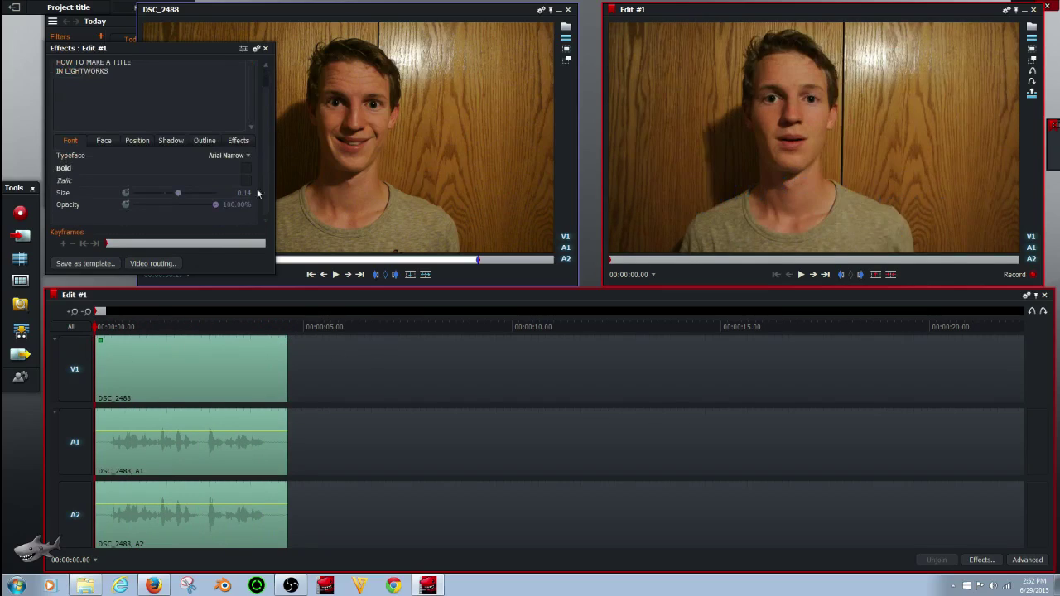
pyautogui.moveTo(100, 331)
pyautogui.mouseDown()
pyautogui.moveTo(118, 332)
pyautogui.moveTo(104, 331)
pyautogui.mouseUp()
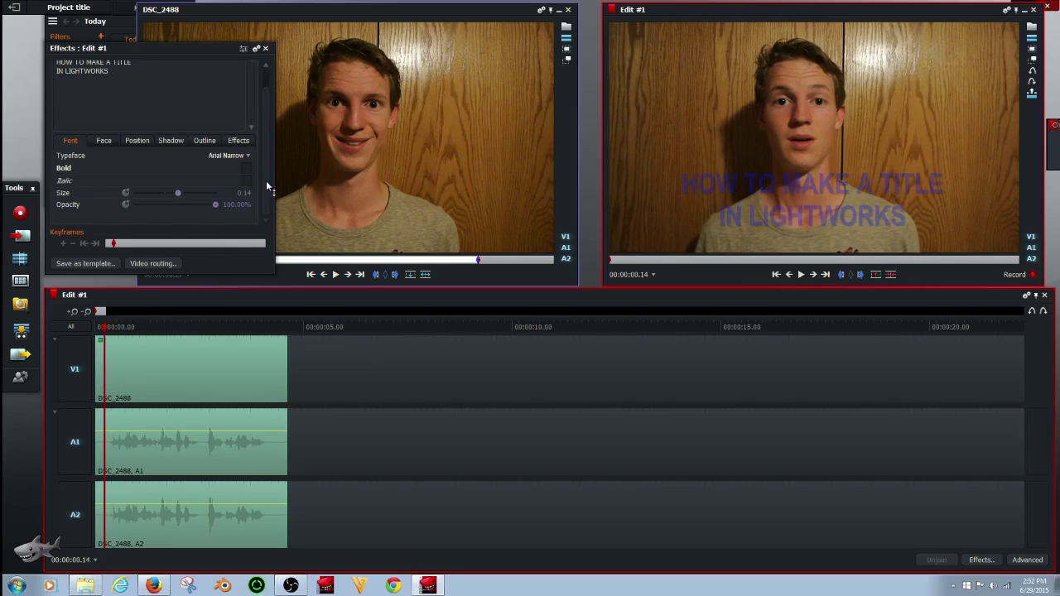
pyautogui.scroll(1, 266, 181)
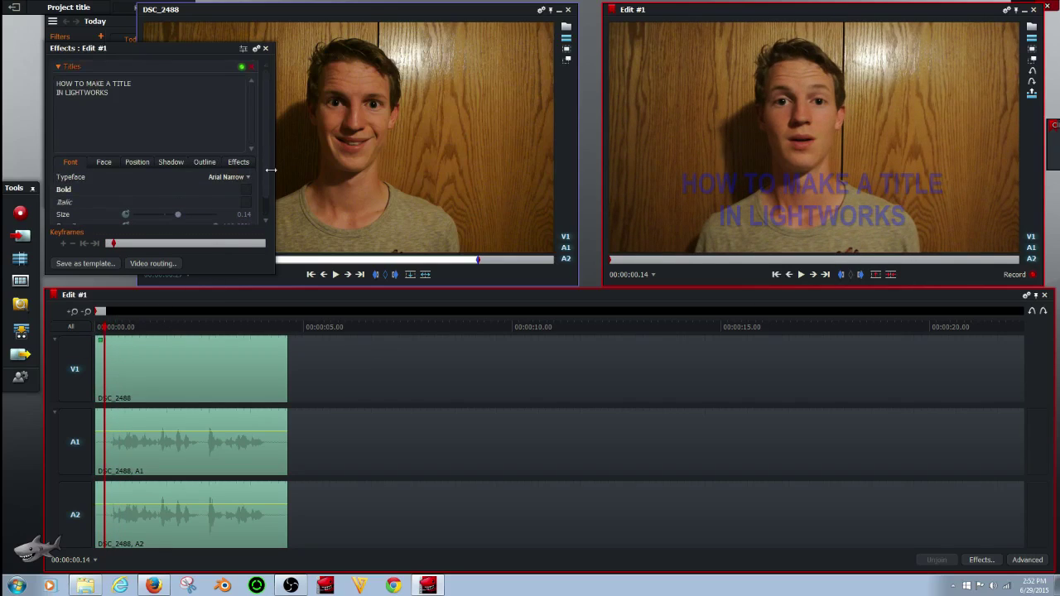